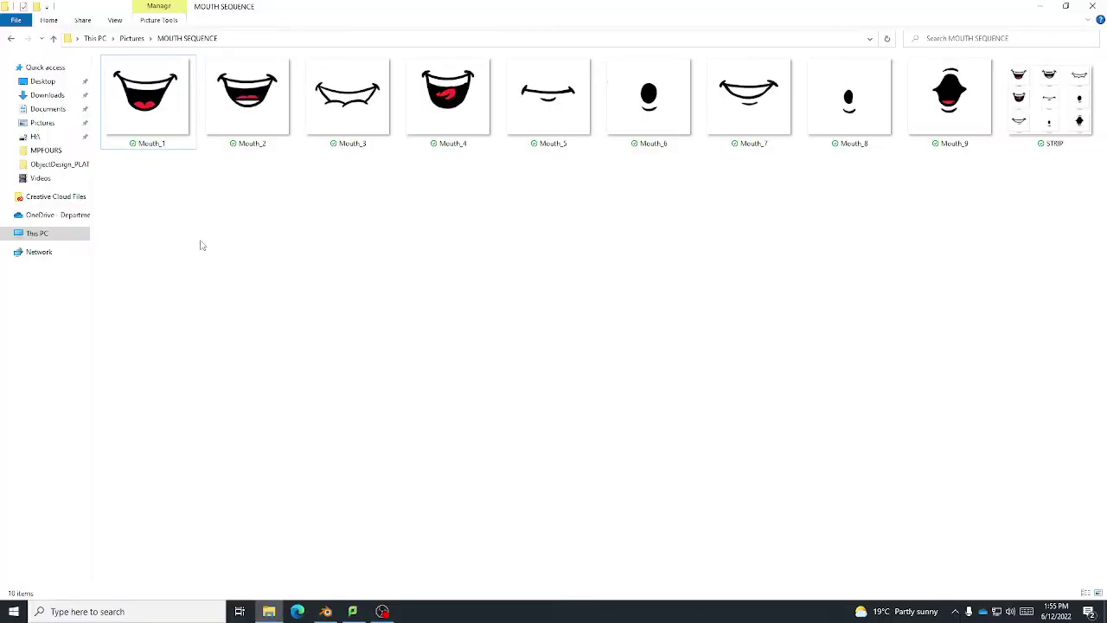
Switch to Blender and delete the default camera and light, keeping only the cube.
left_click_drag(133, 216, 948, 256)
left_click(325, 612)
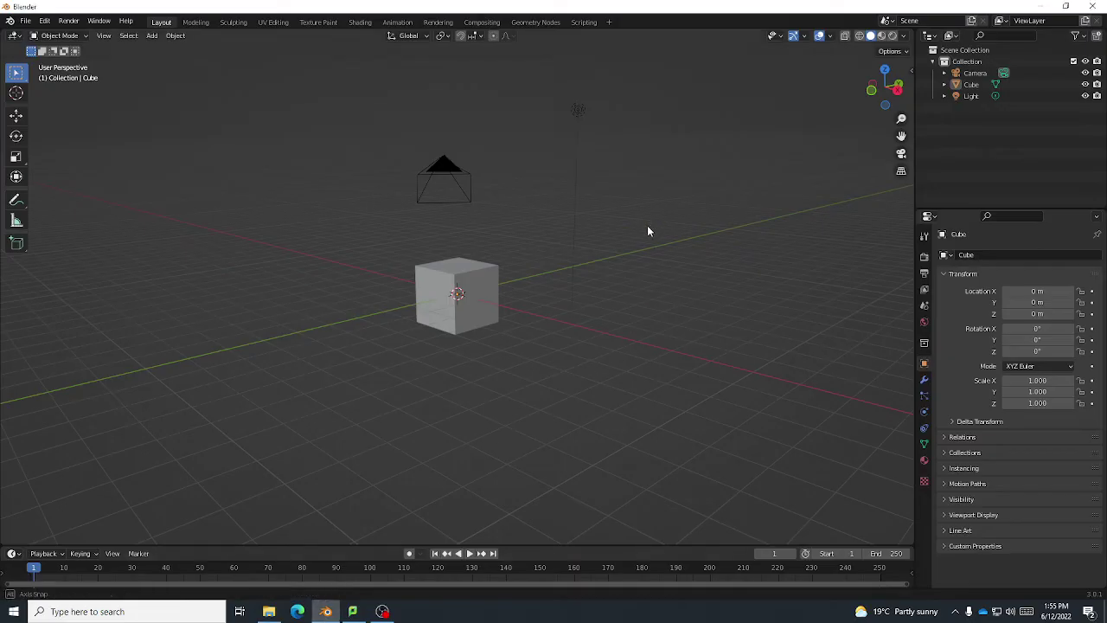
mouse_move(648, 228)
middle_mouse_down()
mouse_move(660, 240)
mouse_move(657, 228)
middle_mouse_up()
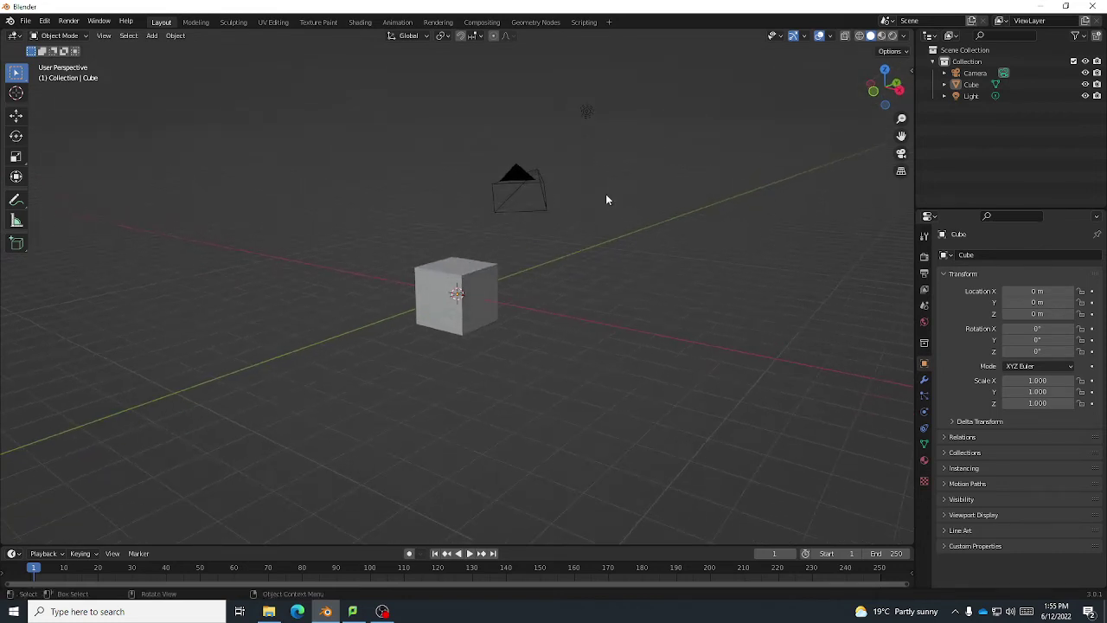
left_click_drag(382, 80, 638, 201)
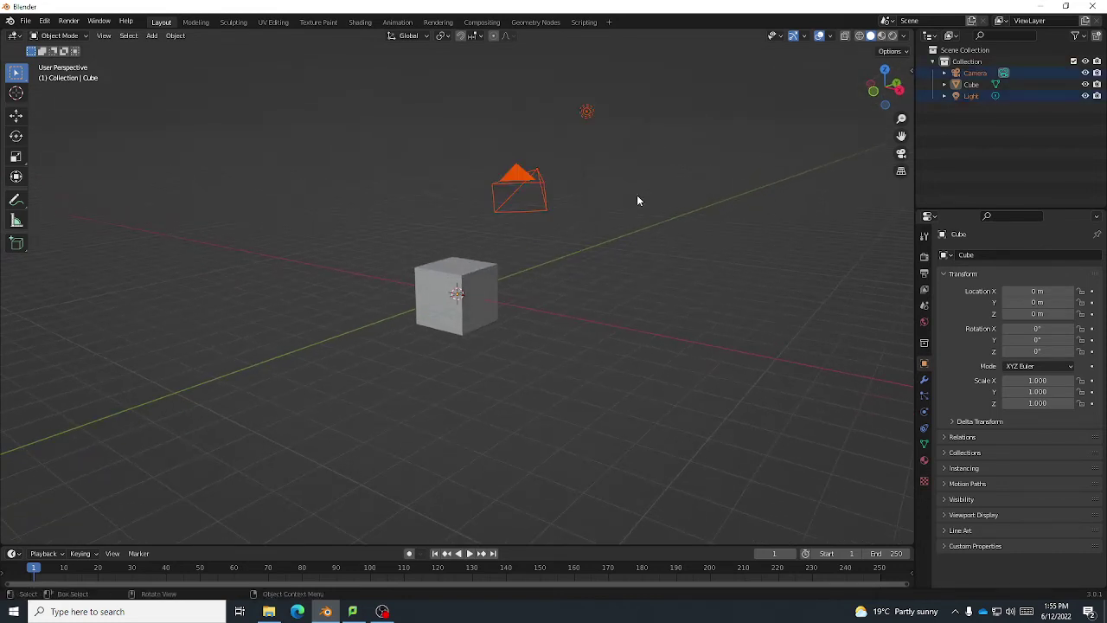
key("Delete")
Move the cube along the X axis to about -2.9 m, off the world origin.
scroll(573, 280, "up", 2)
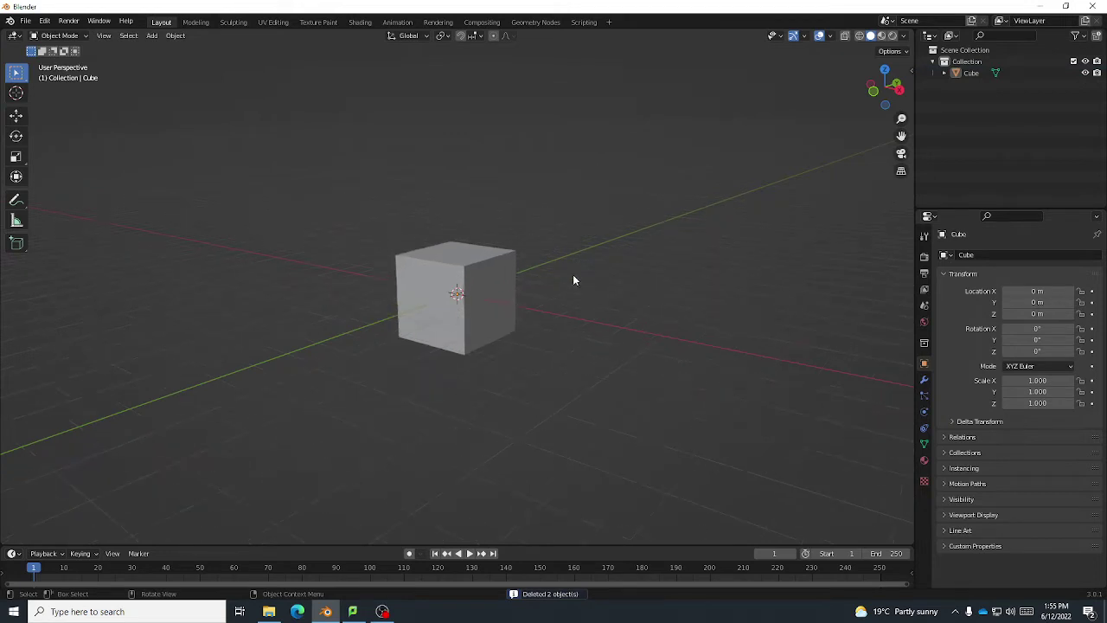
scroll(573, 280, "up", 1)
middle_click_drag(573, 282, 571, 380)
left_click(484, 284)
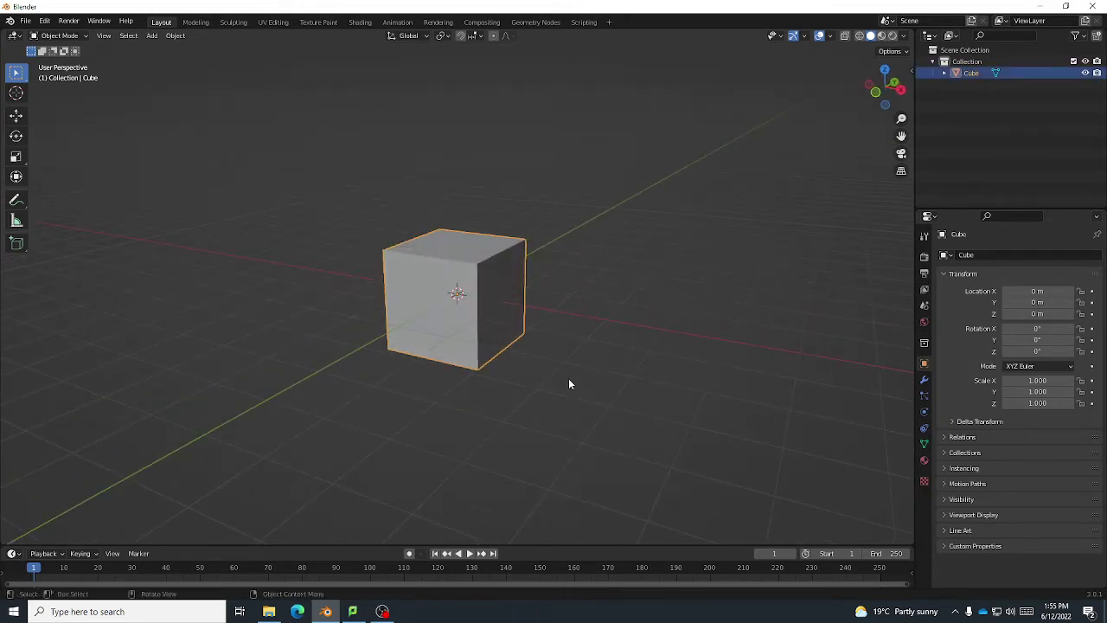
key("g")
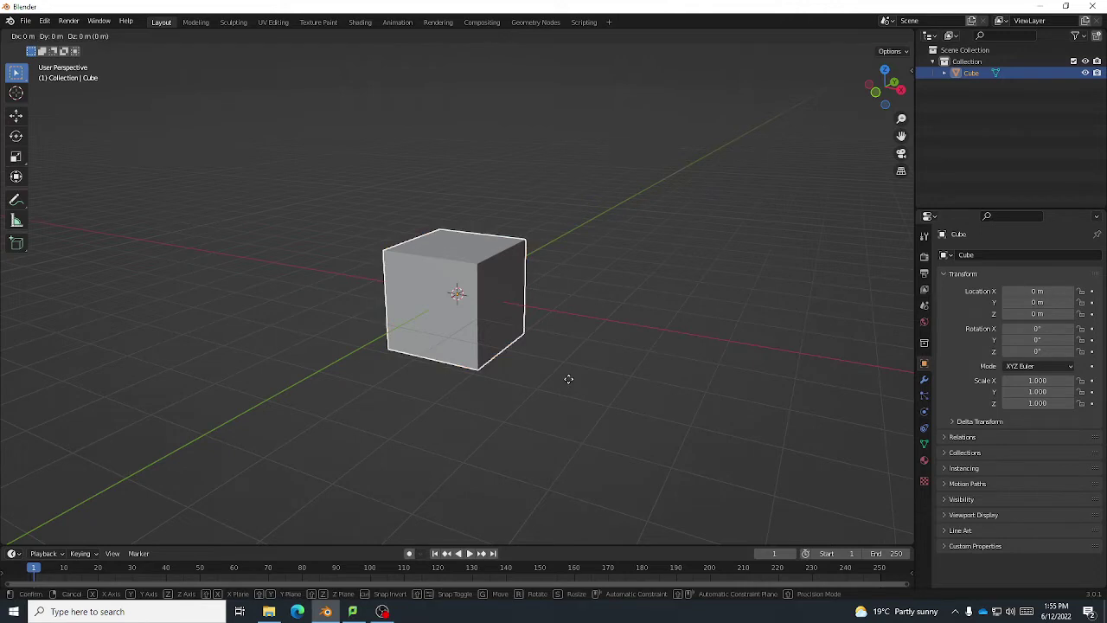
key("x")
left_click(457, 343)
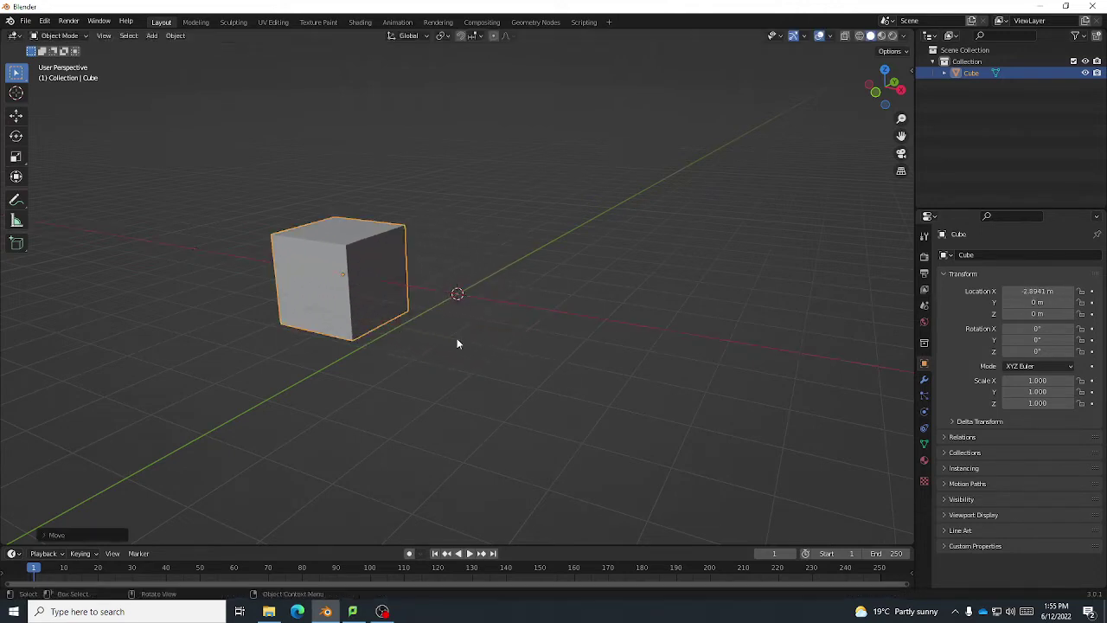
middle_click_drag(476, 372, 520, 310)
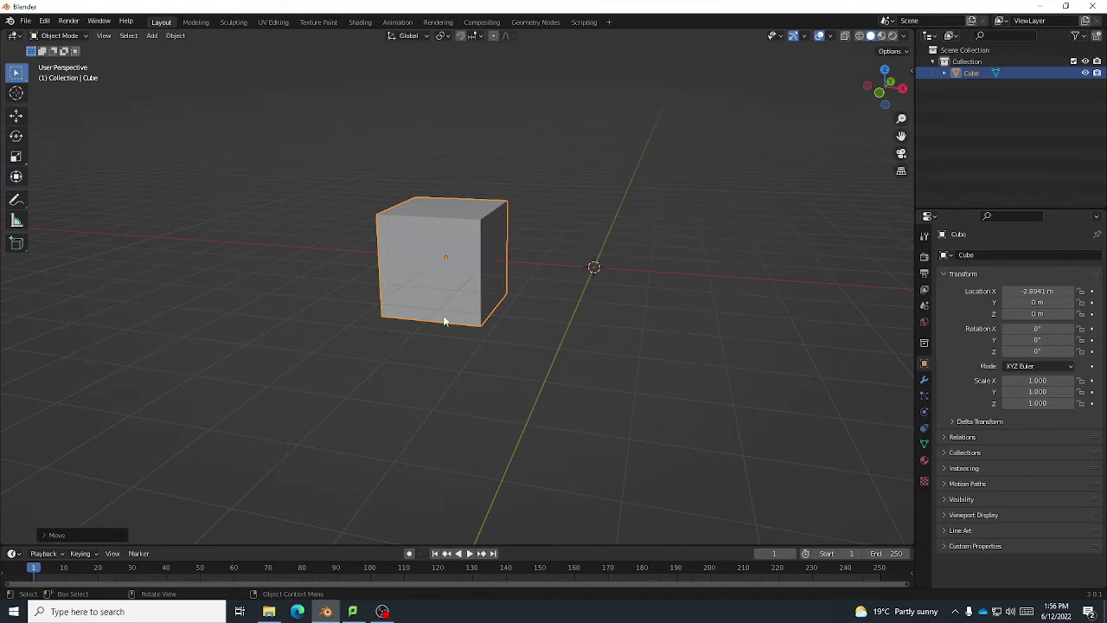
mouse_move(443, 320)
middle_mouse_down()
mouse_move(420, 320)
mouse_move(435, 323)
middle_mouse_up()
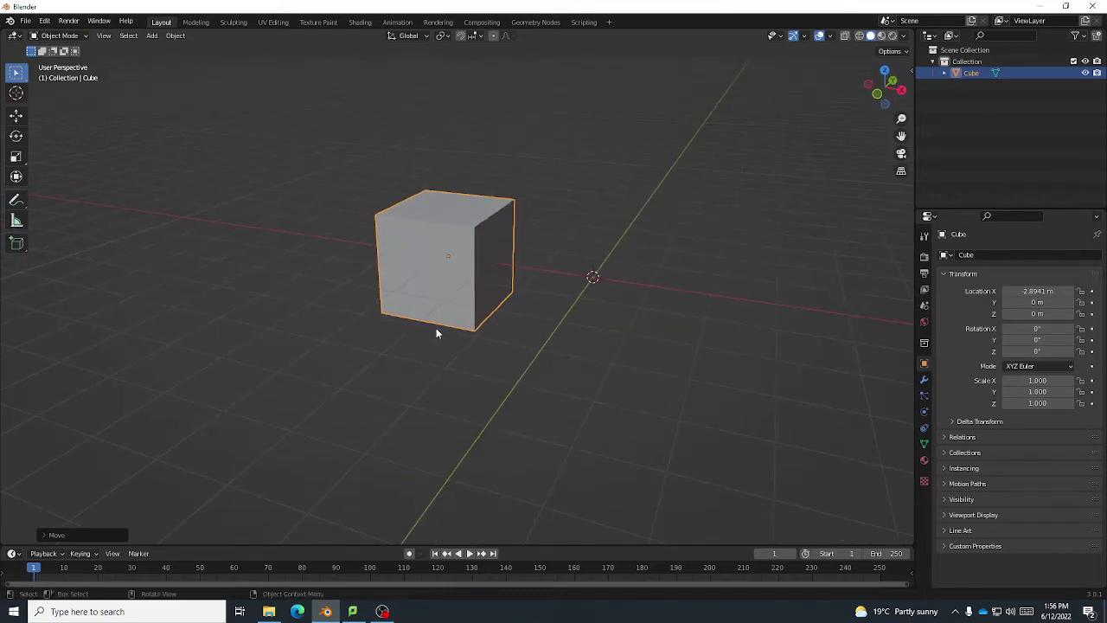
Switch to File Explorer and inspect the Mouth_1 and Mouth_2 images in the MOUTH SEQUENCE folder.
left_click(269, 612)
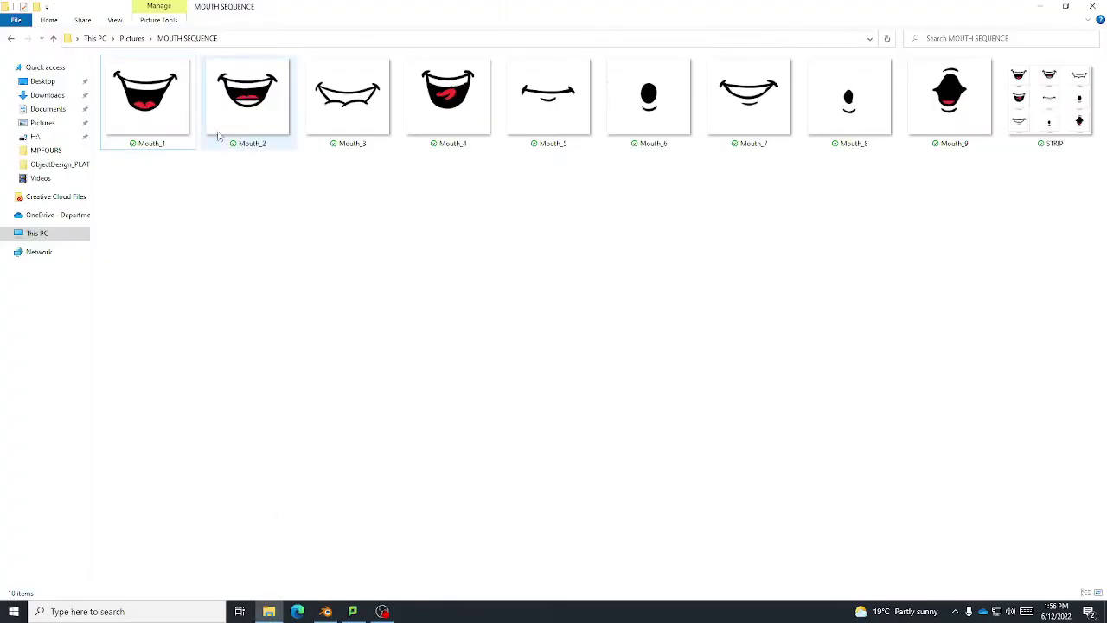
double_click(147, 97)
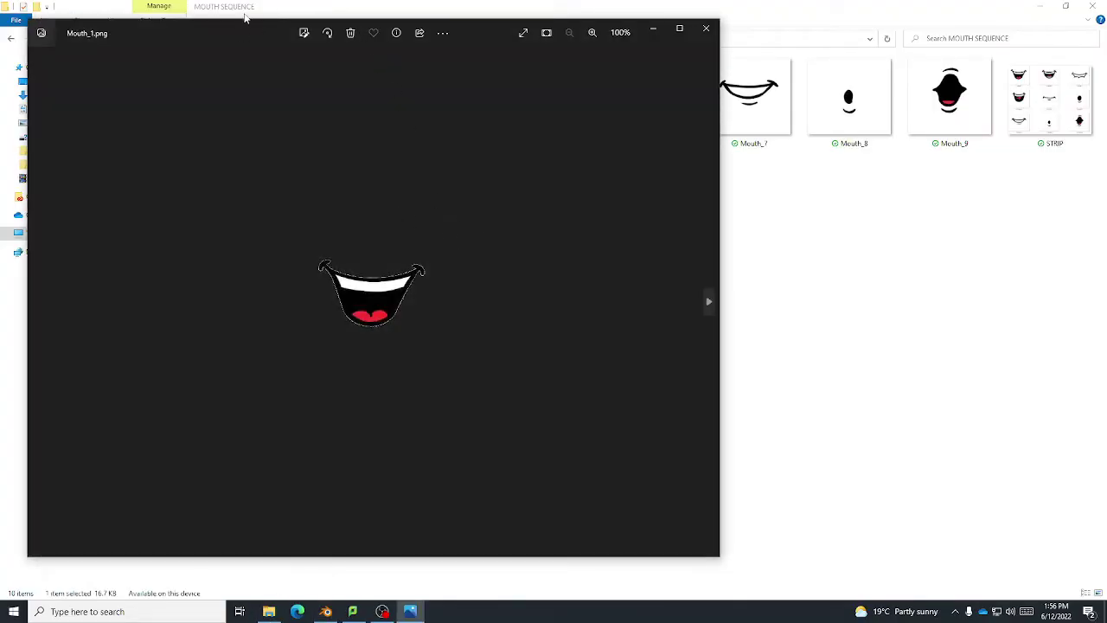
left_click_drag(186, 35, 301, 47)
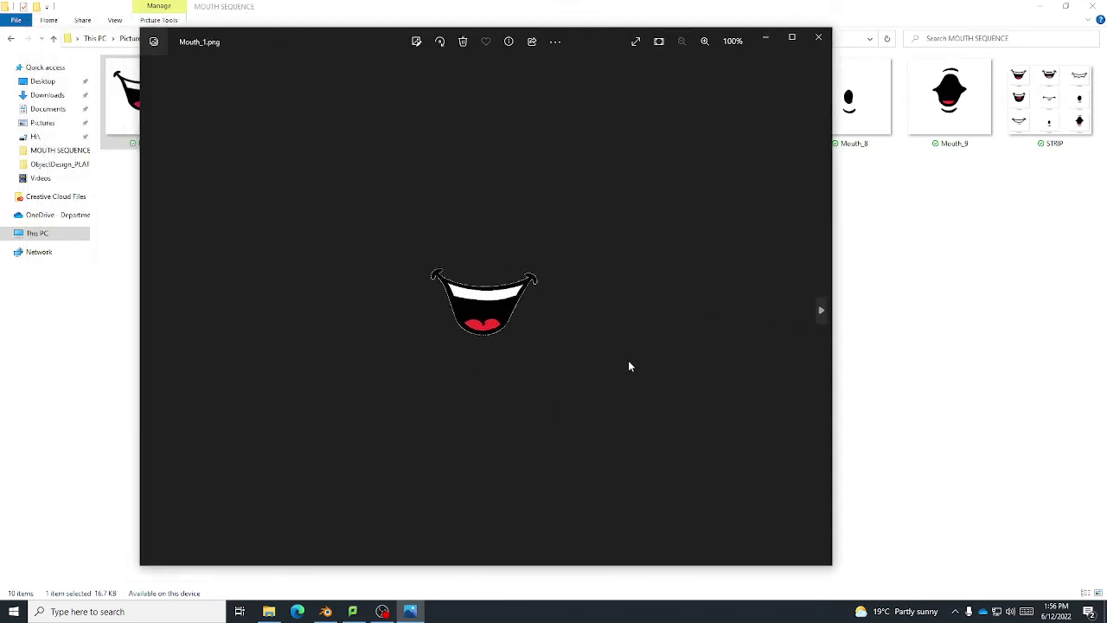
left_click(816, 41)
double_click(249, 97)
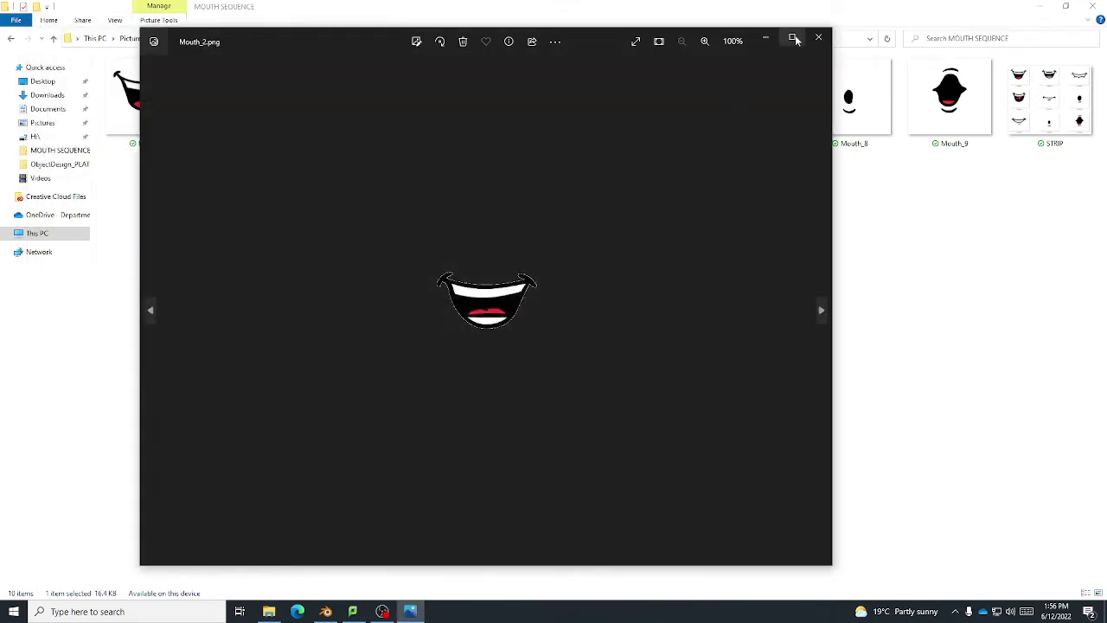
left_click(817, 38)
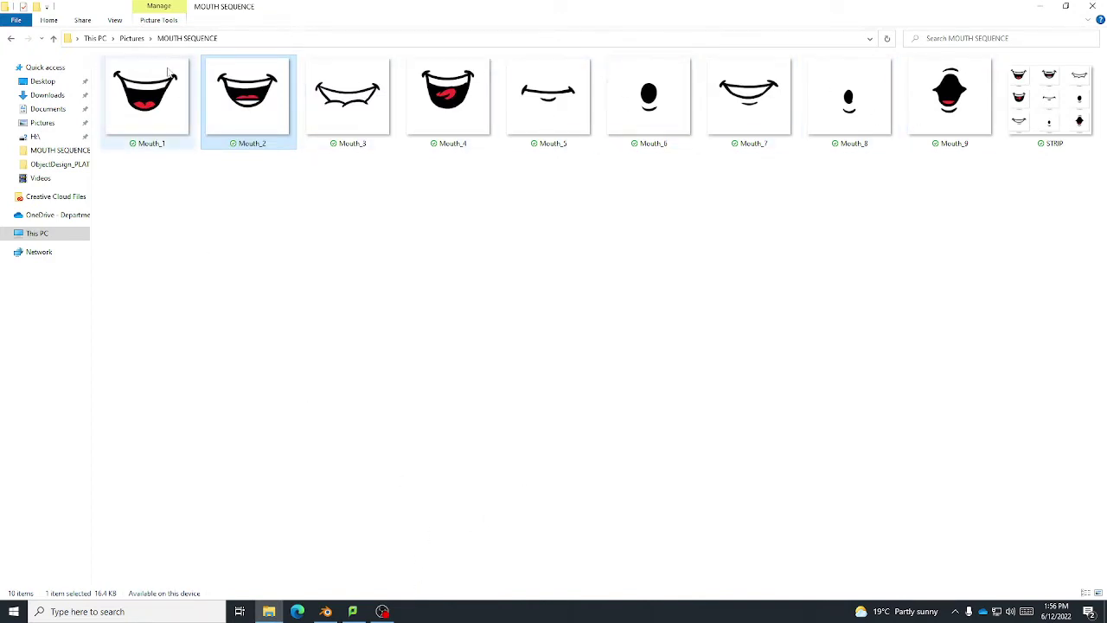
Switch back to Blender and, in Edit Mode with face selection, duplicate the cube's front face slightly in front of it.
mouse_move(326, 613)
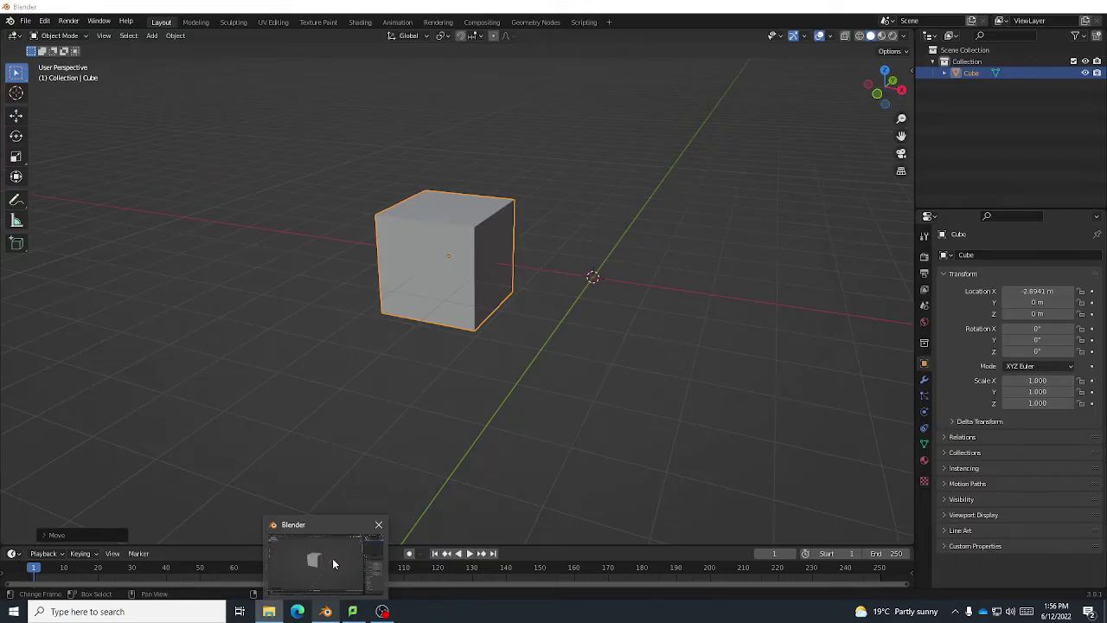
left_click(333, 563)
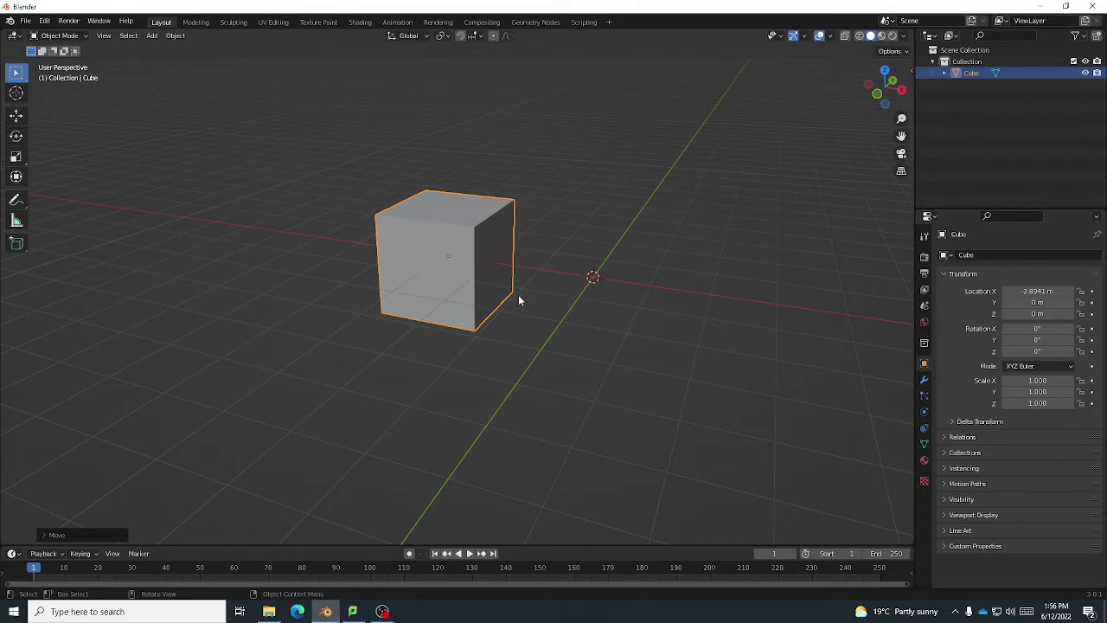
middle_click_drag(519, 299, 432, 213)
middle_click_drag(562, 358, 568, 366)
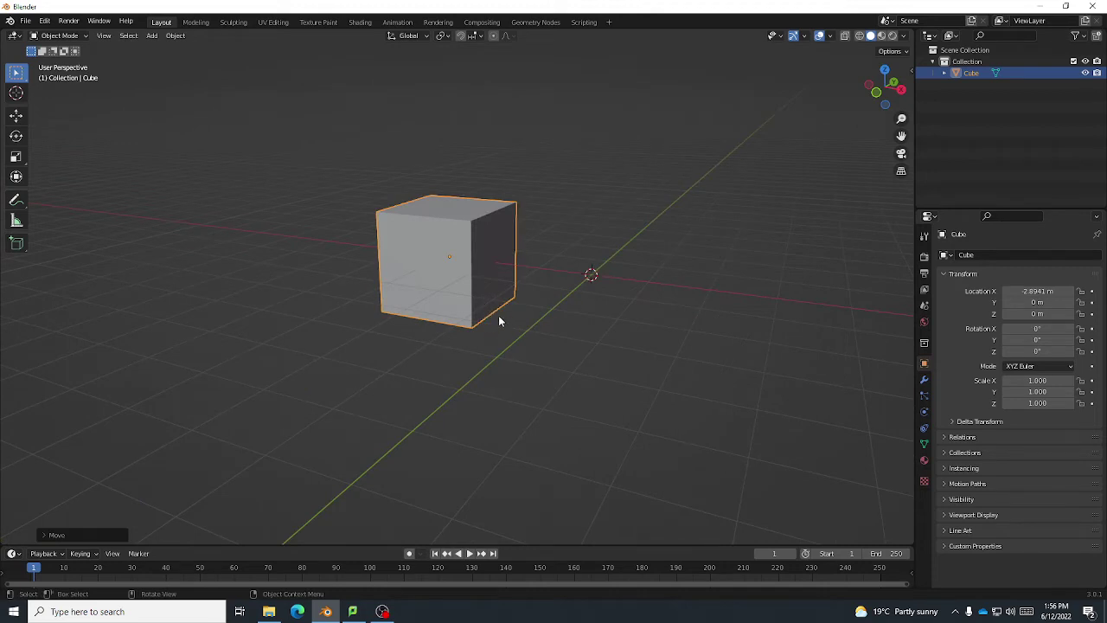
key("Tab")
middle_click_drag(514, 317, 507, 329)
left_click(119, 35)
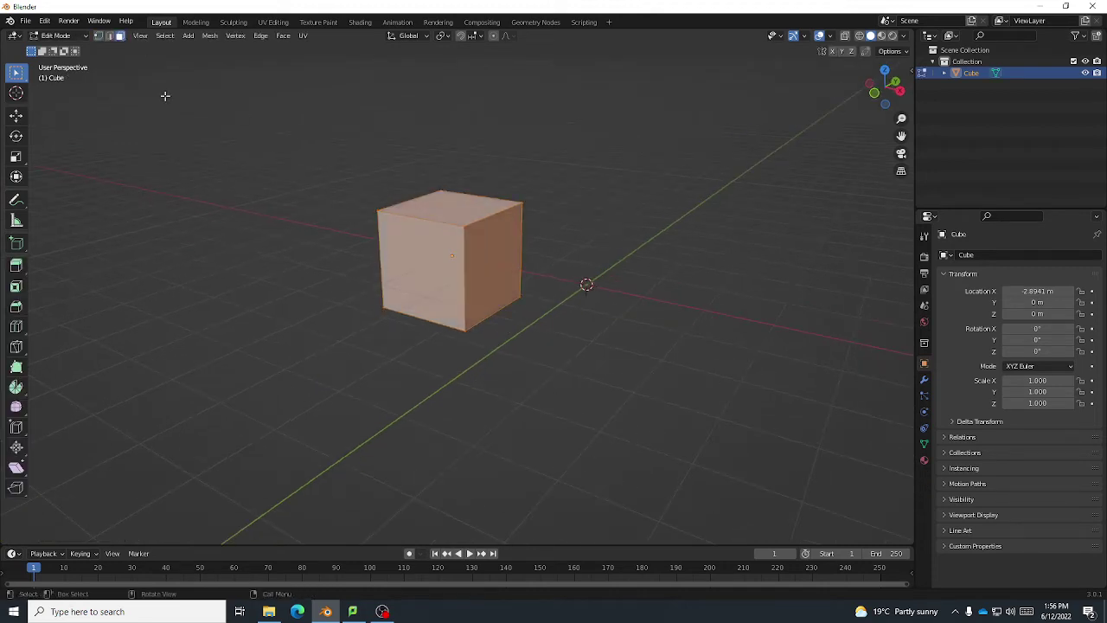
key("alt+a")
scroll(535, 392, "up", 3)
middle_click_drag(536, 392, 534, 382)
key("shift+d")
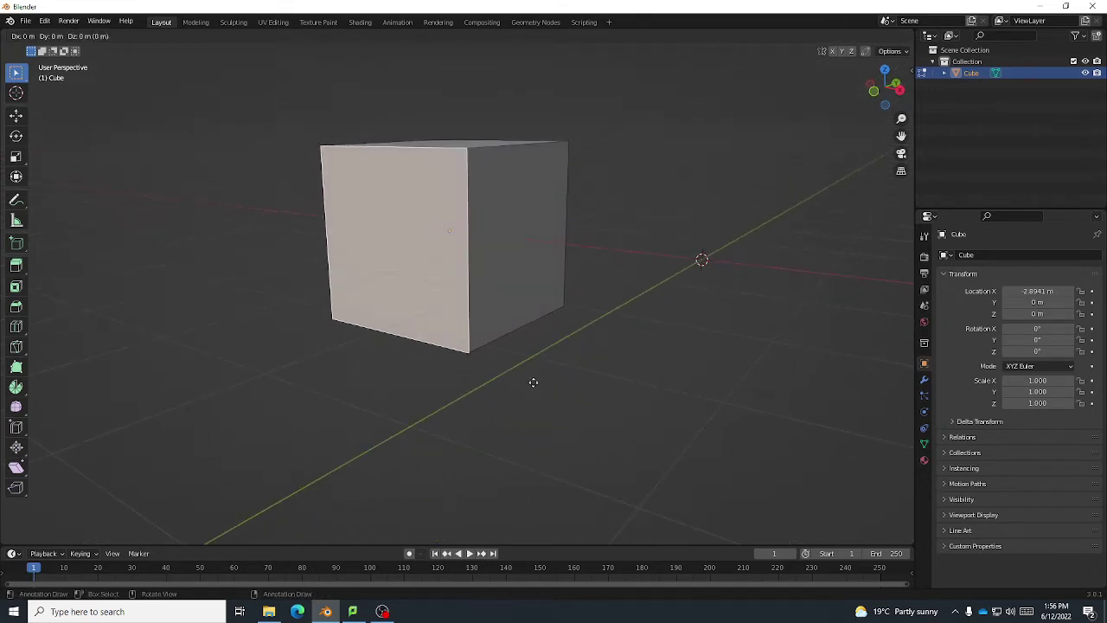
left_click(530, 381)
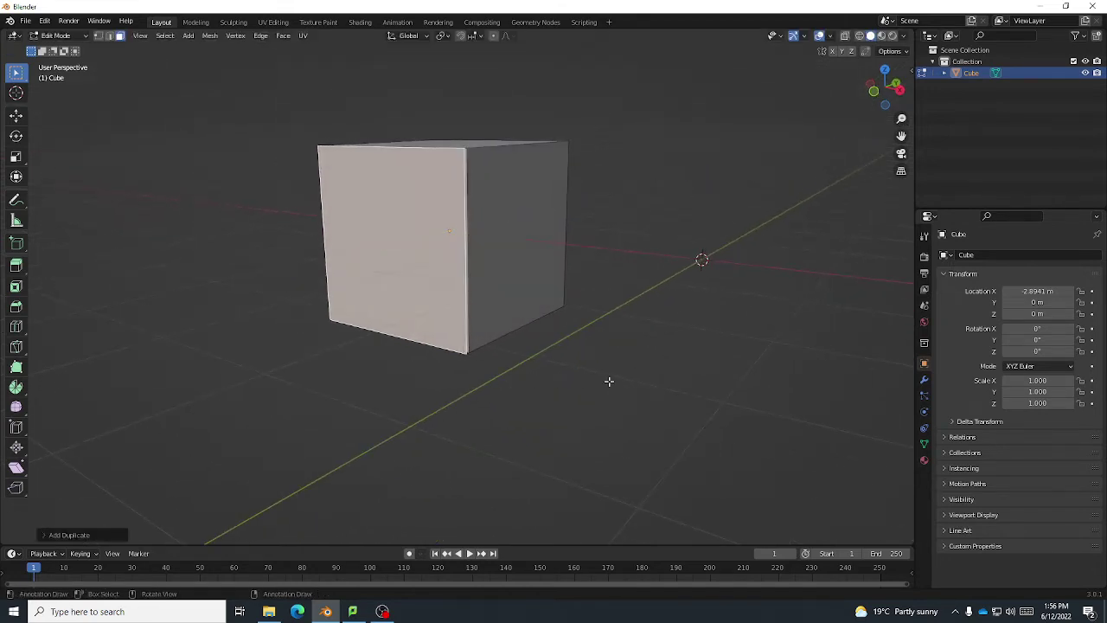
In the right orthographic view, move the duplicated face about 0.03 m along Y so it sits just off the cube's front.
key("KP_3")
scroll(510, 378, "up", 6)
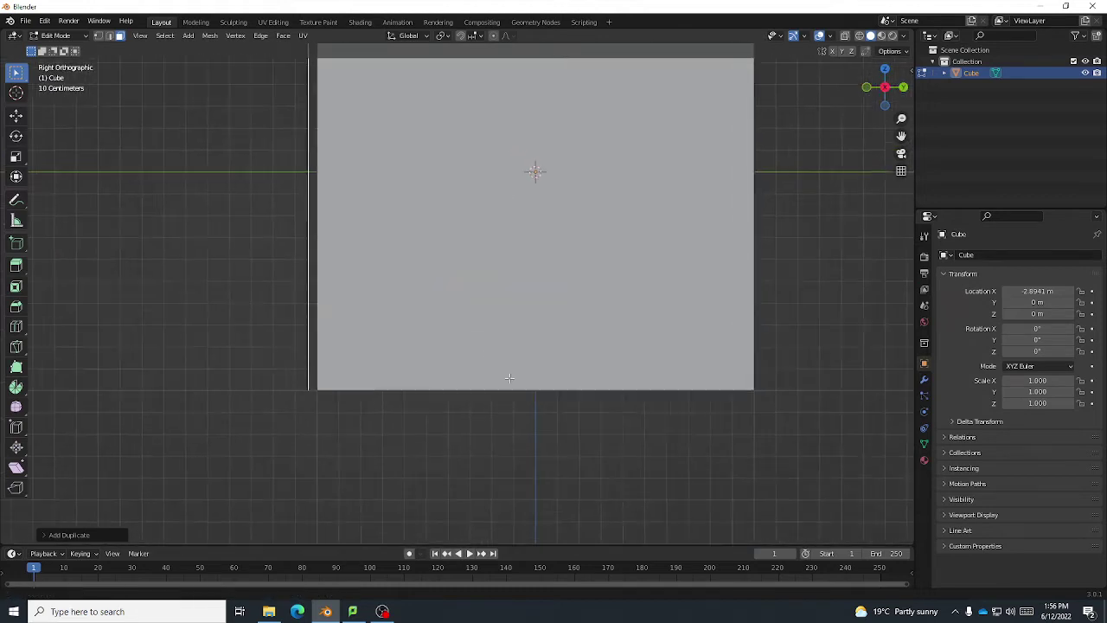
middle_click_drag(509, 378, 535, 399, "shift")
key("g")
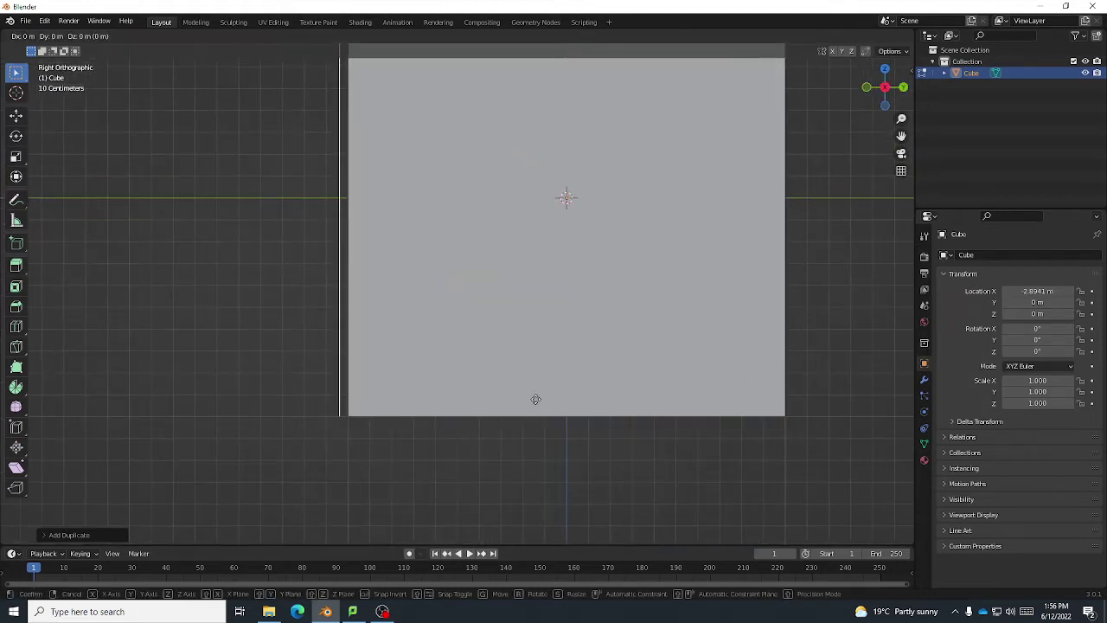
key("y")
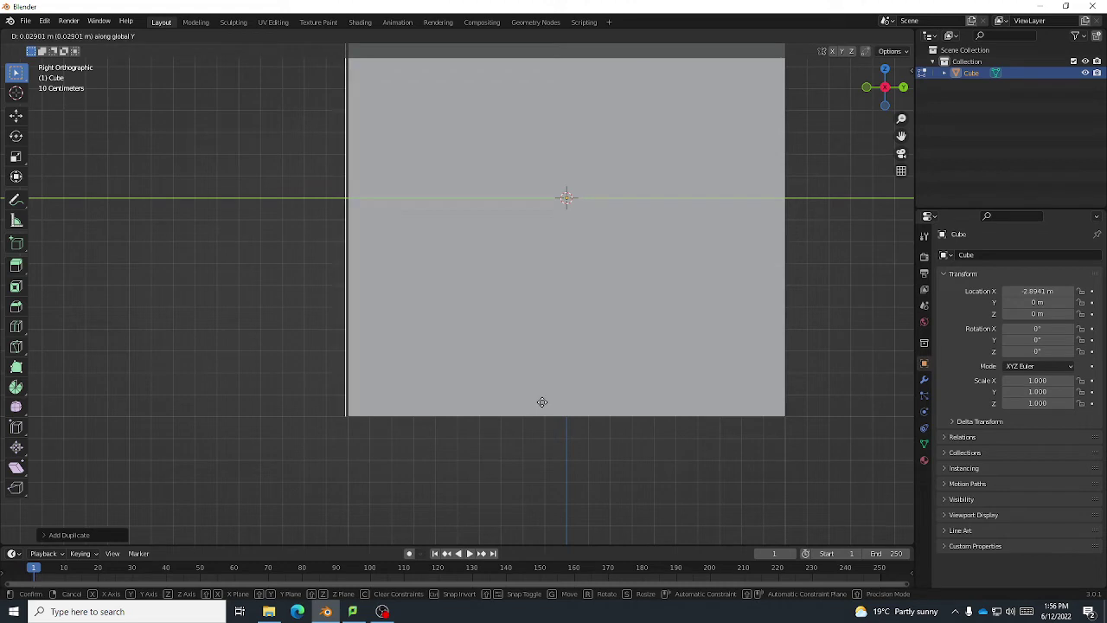
left_click(541, 401)
scroll(443, 400, "up", 3)
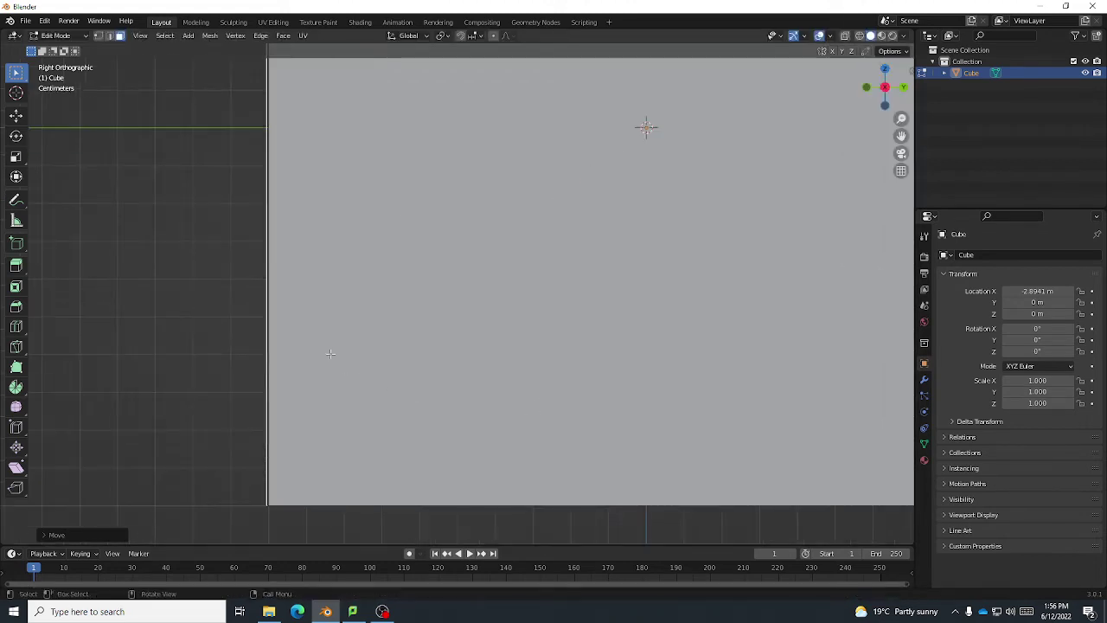
scroll(329, 353, "down", 3)
Separate the duplicated face from the cube into its own object.
middle_click_drag(322, 333, 380, 318)
scroll(472, 325, "down", 4)
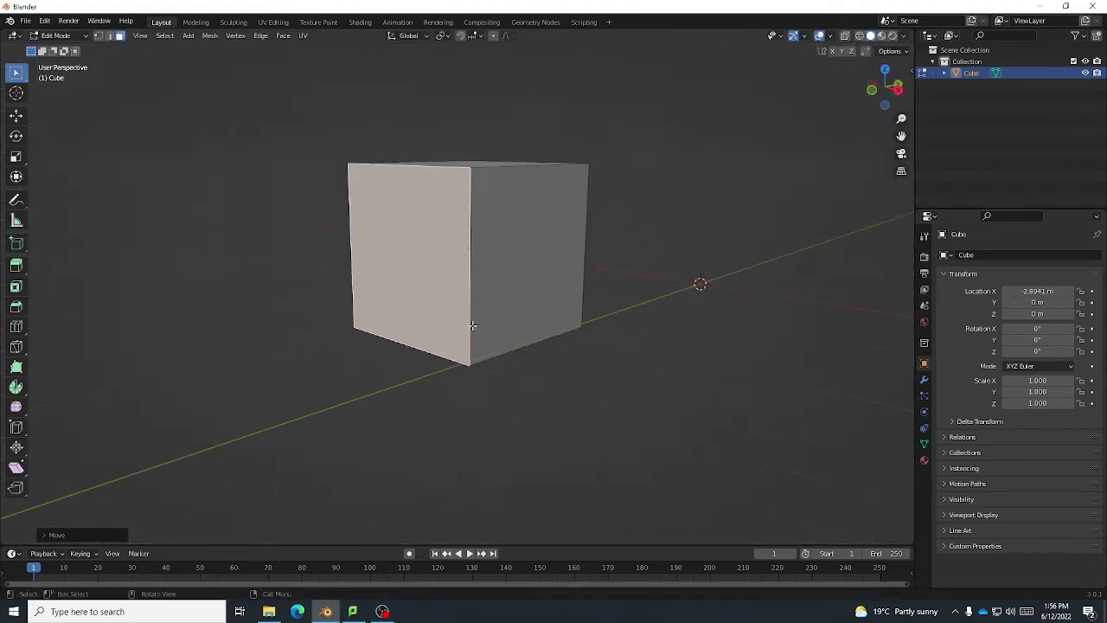
middle_click_drag(524, 326, 525, 351)
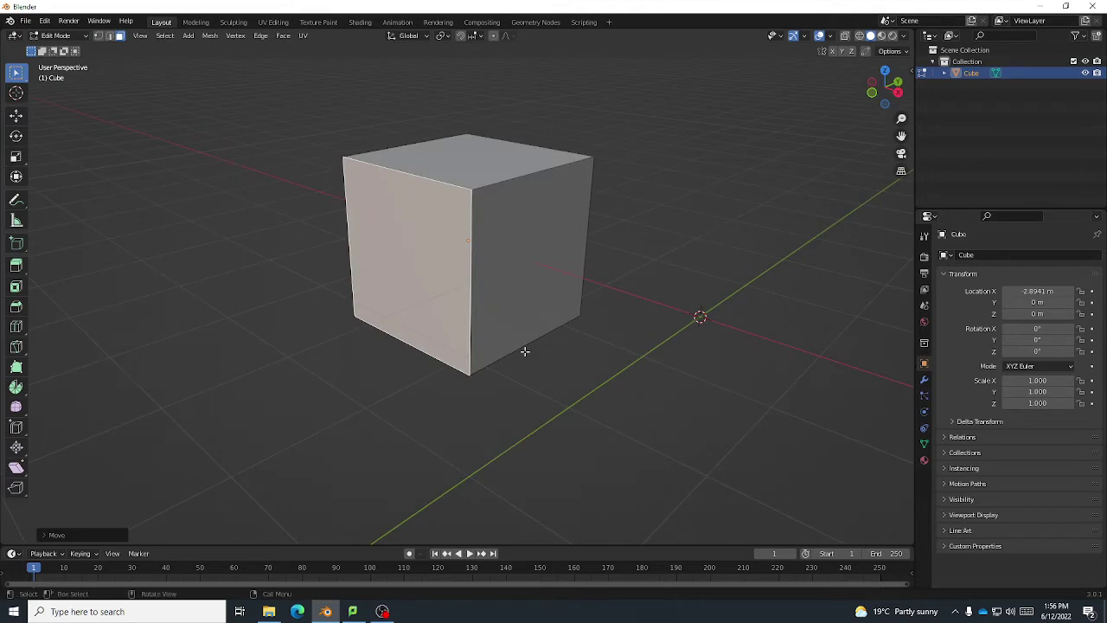
key("p")
left_click(492, 315)
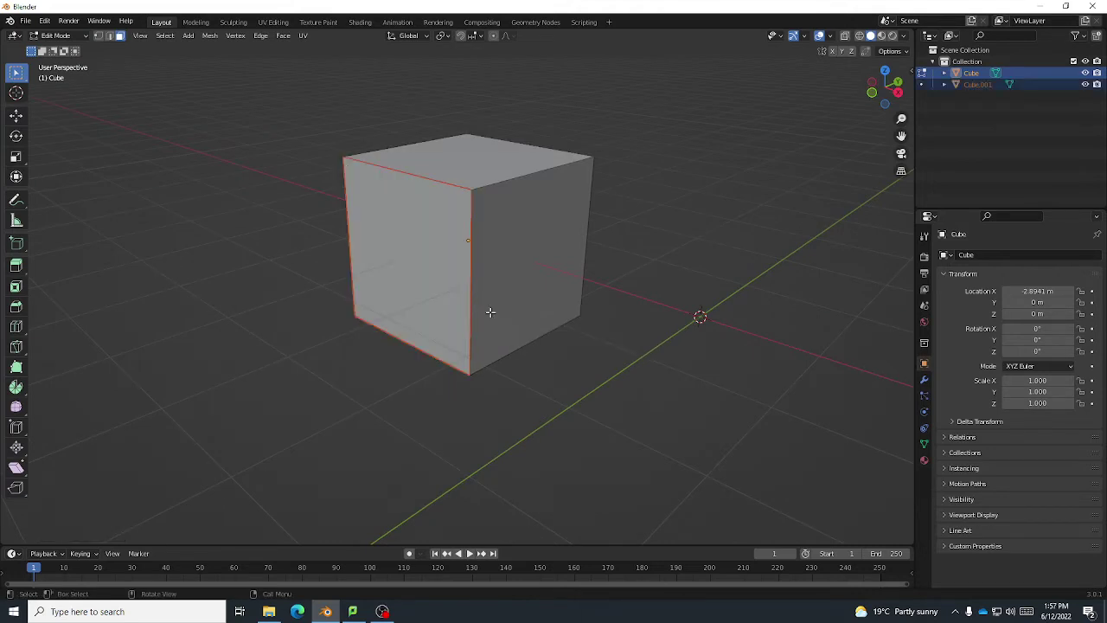
middle_click_drag(580, 394, 486, 401)
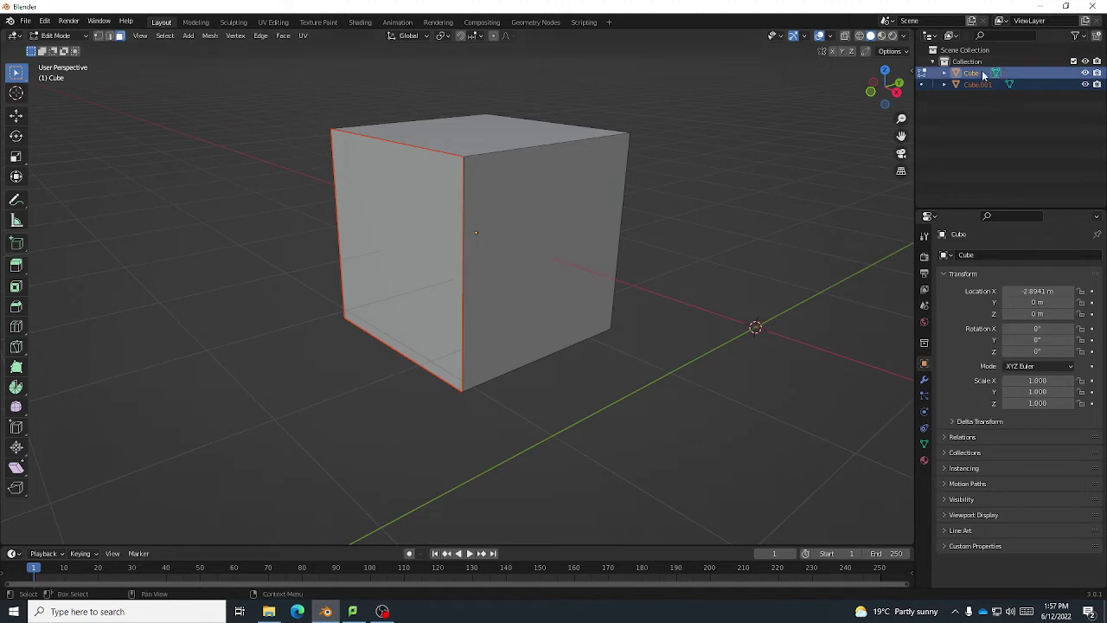
Return to Object Mode and leave both objects deselected.
left_click(751, 170)
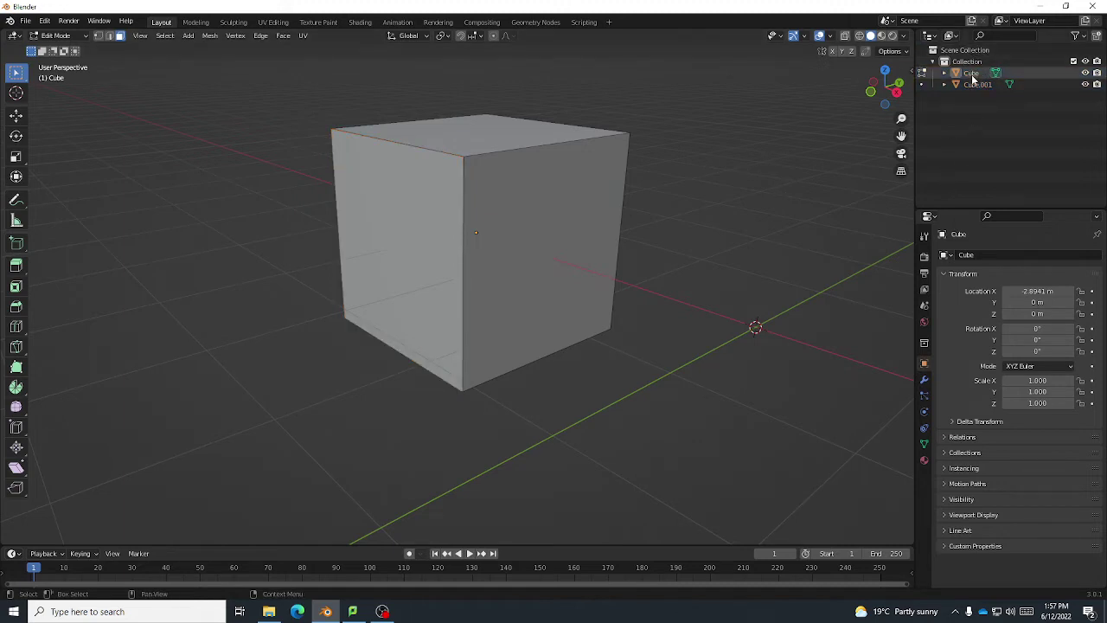
middle_click_drag(754, 153, 597, 202)
left_click(603, 202)
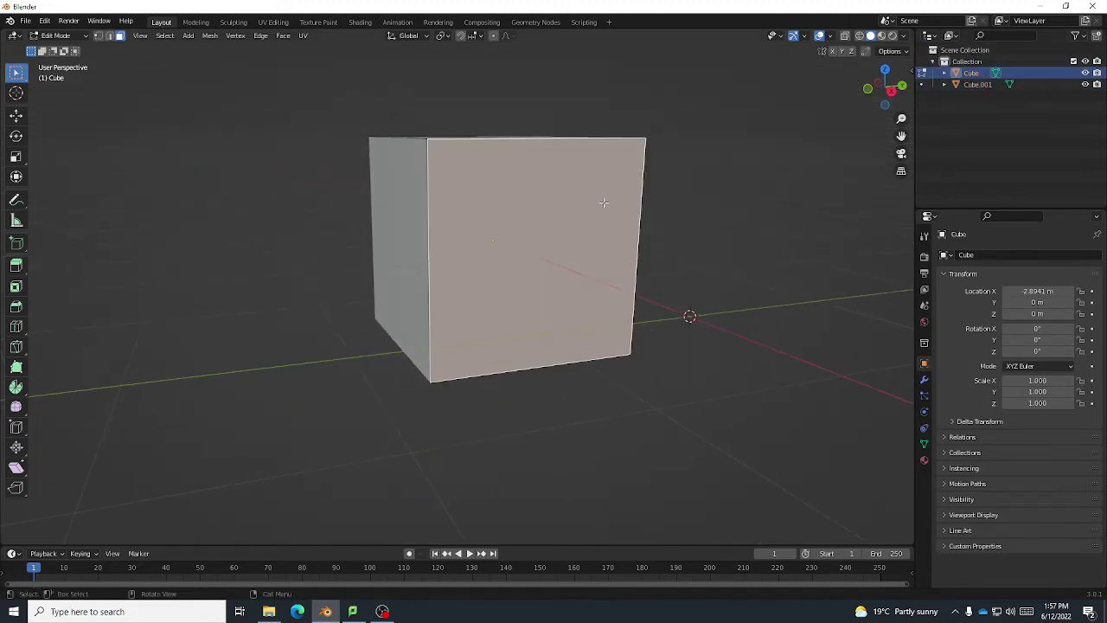
key("Tab")
middle_click_drag(742, 148, 568, 173)
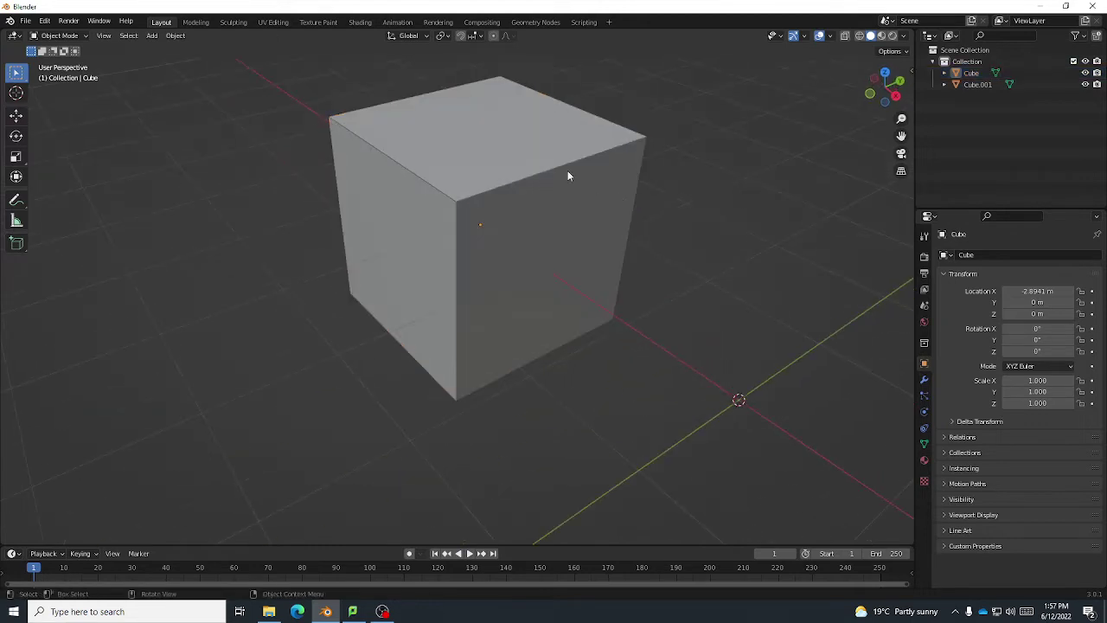
middle_click_drag(677, 222, 709, 209)
left_click(648, 224)
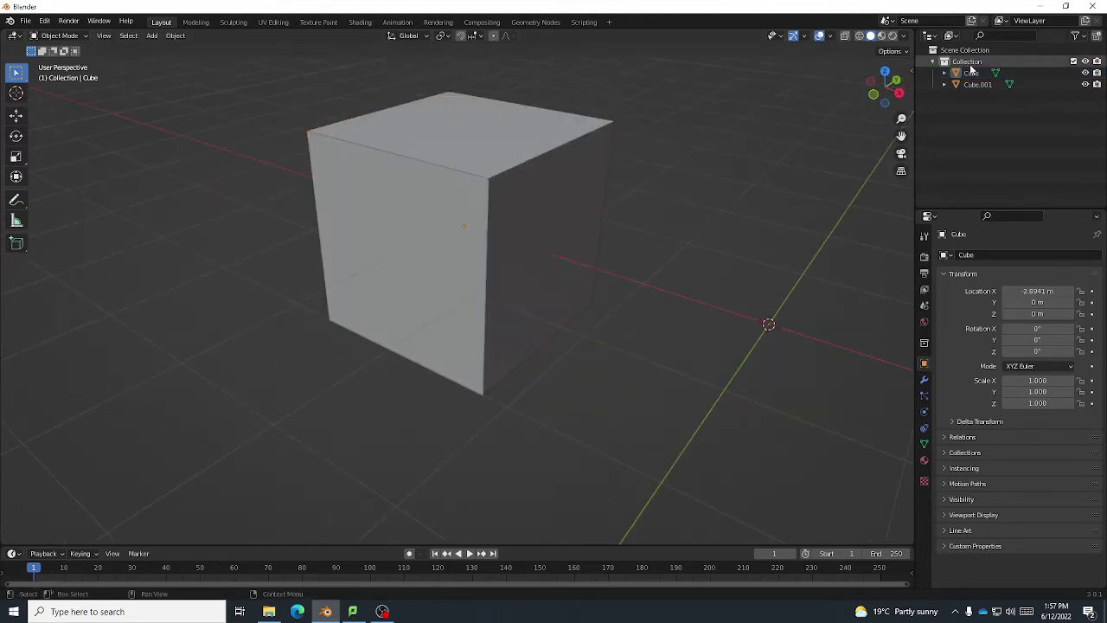
Select Cube and the separated face Cube.001 in turn to check what each object contains.
left_click(967, 72)
middle_click_drag(778, 138, 703, 180)
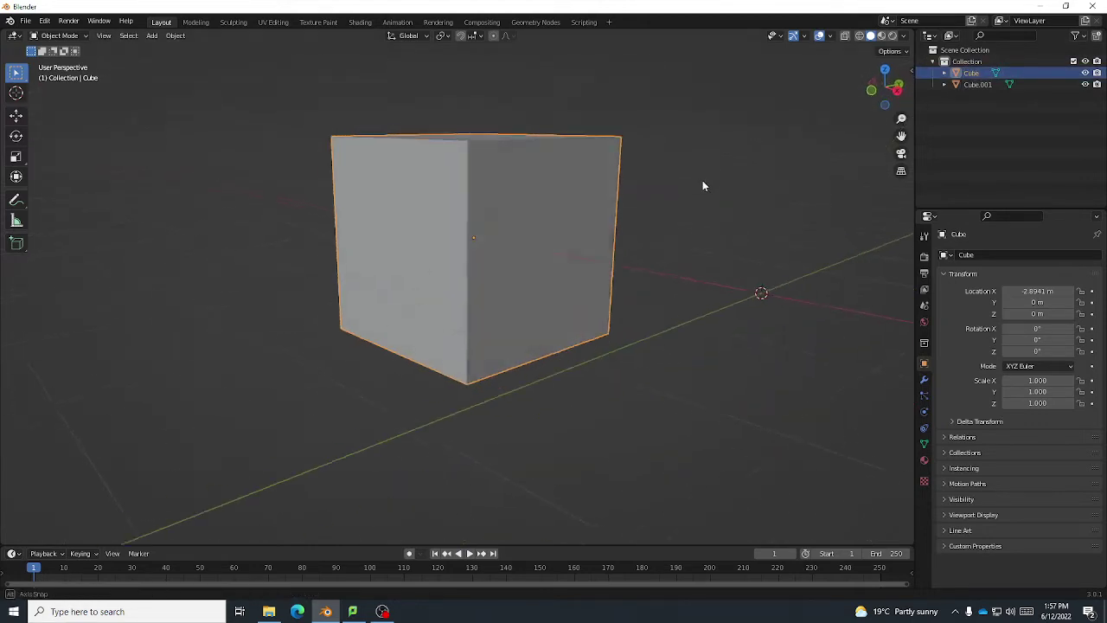
left_click(982, 86)
middle_click_drag(622, 222, 797, 177)
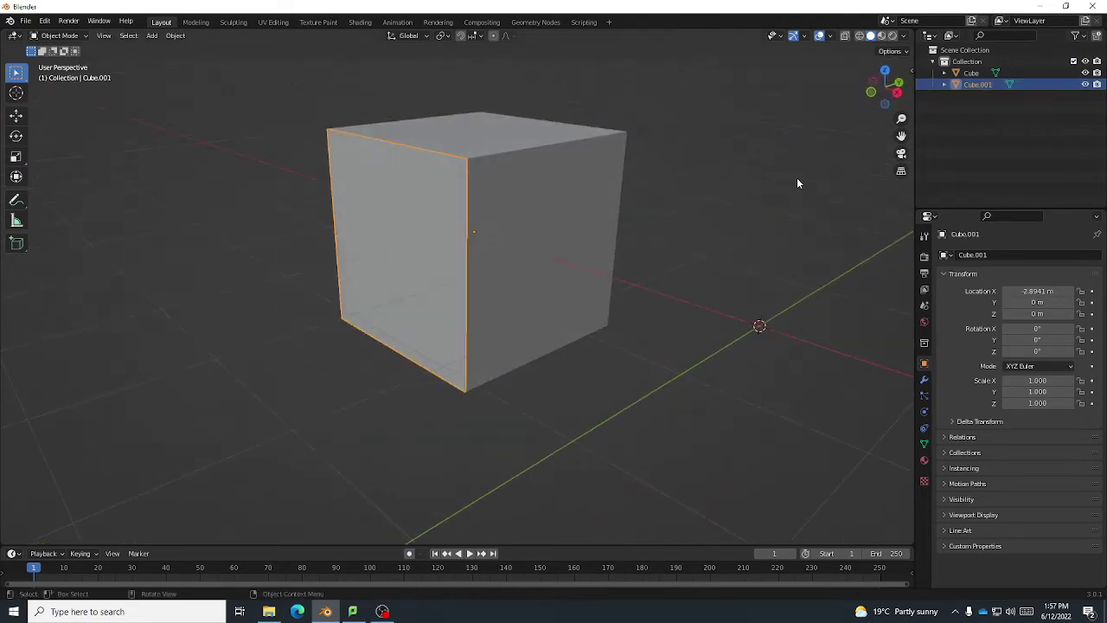
Rename the separated face object Cube.001 as FACE and leave it deselected.
double_click(980, 84)
type("F")
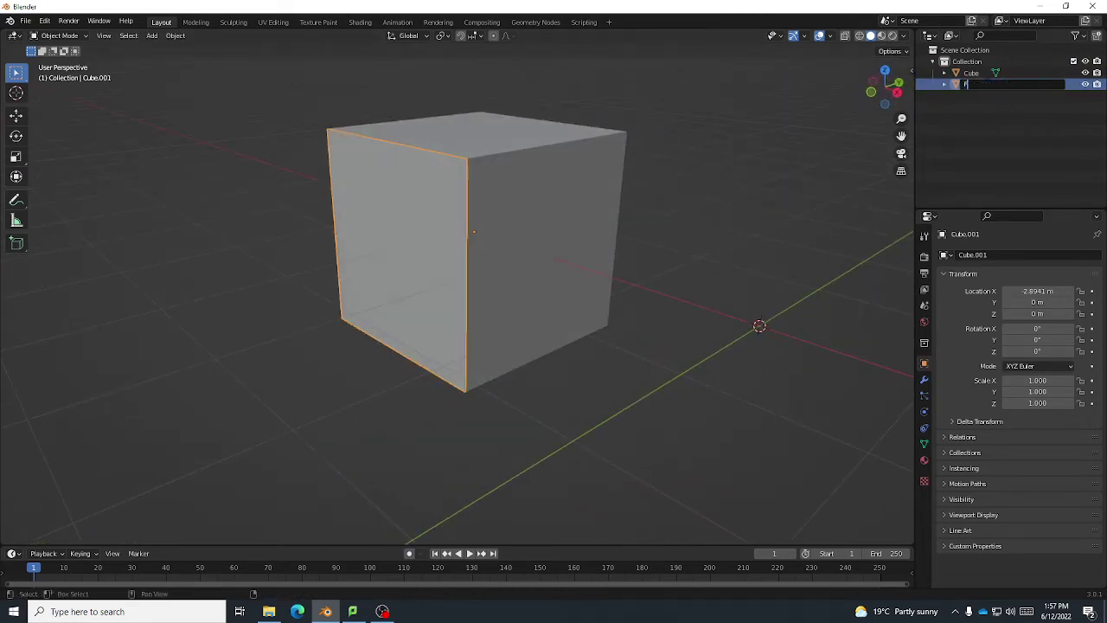
type("ACE")
key("Return")
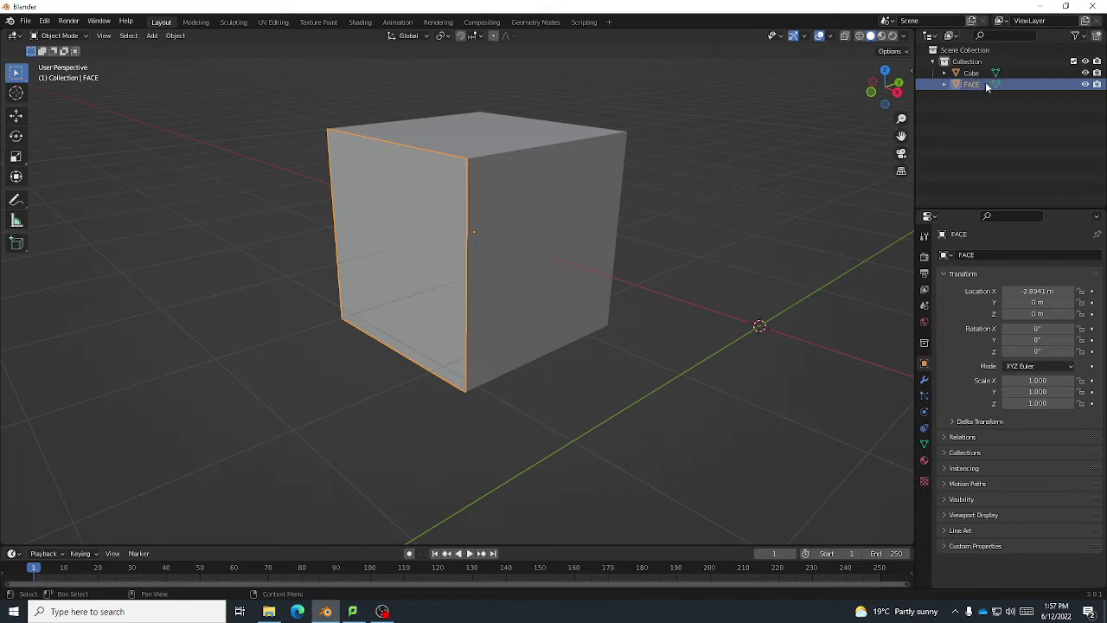
middle_click_drag(753, 138, 660, 222)
left_click(657, 184)
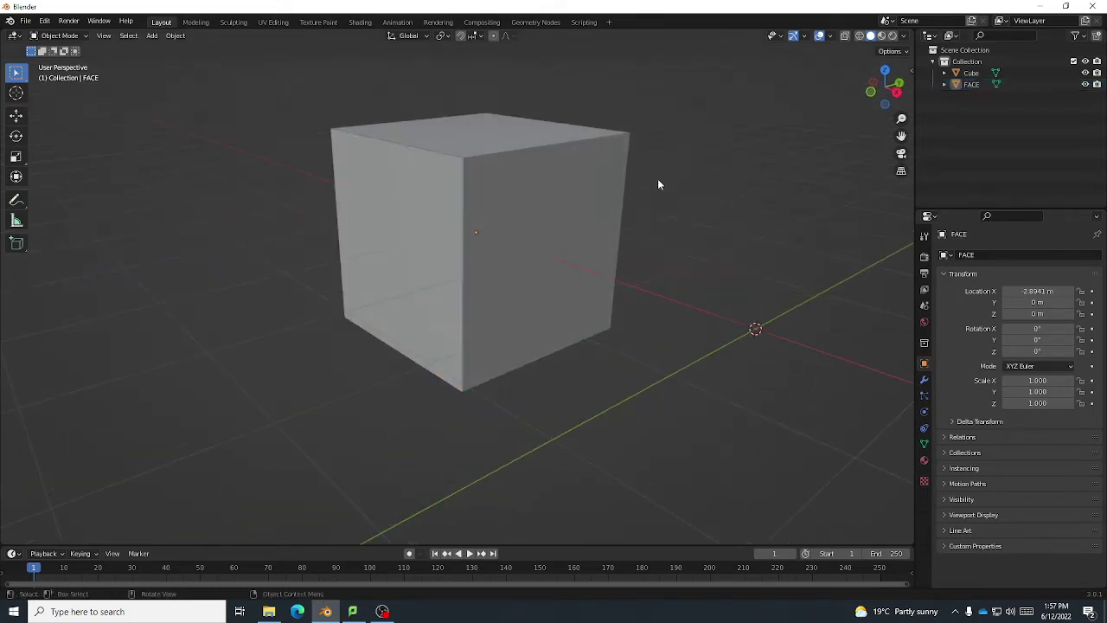
In the Shading workspace, set the Base Color of the Cube's material to blue.
left_click(483, 250)
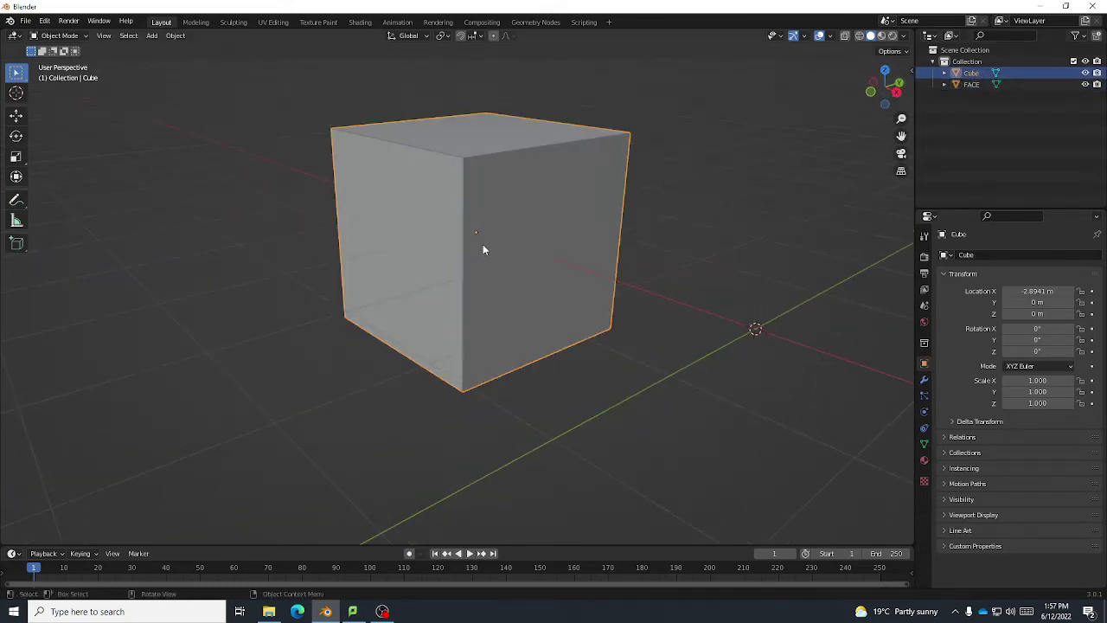
left_click(360, 22)
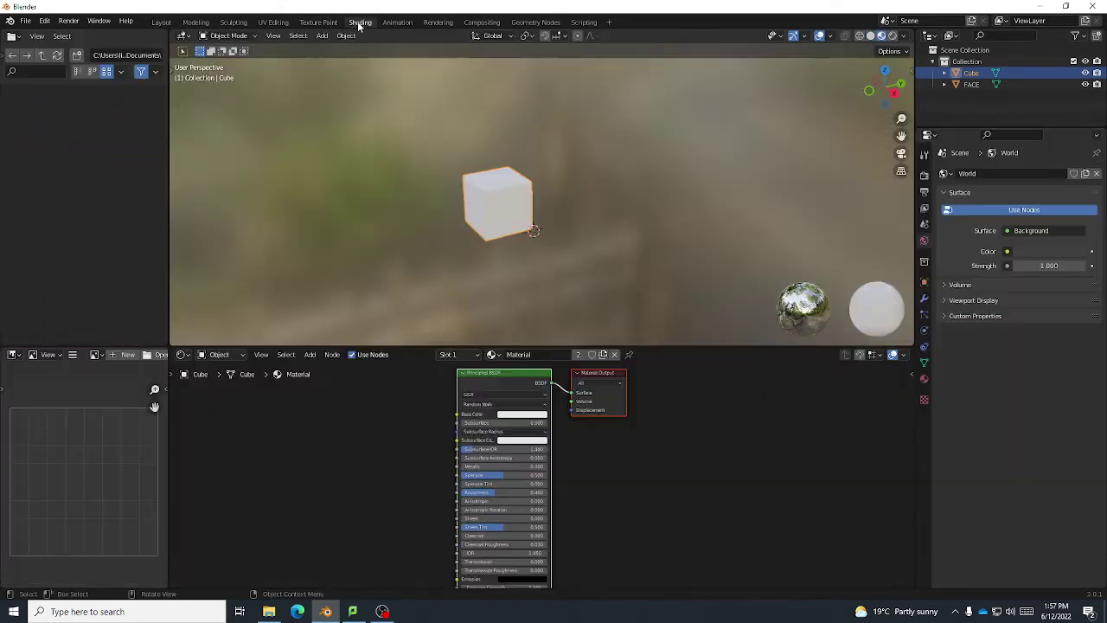
left_click(523, 415)
left_click(550, 315)
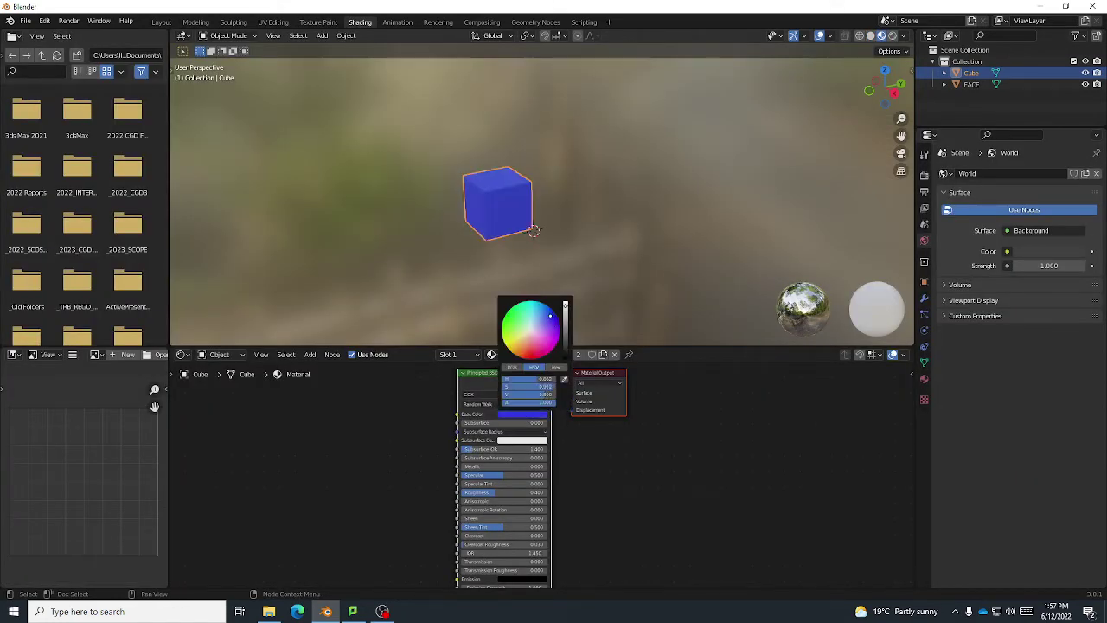
left_click(589, 240)
middle_click_drag(590, 238, 626, 222)
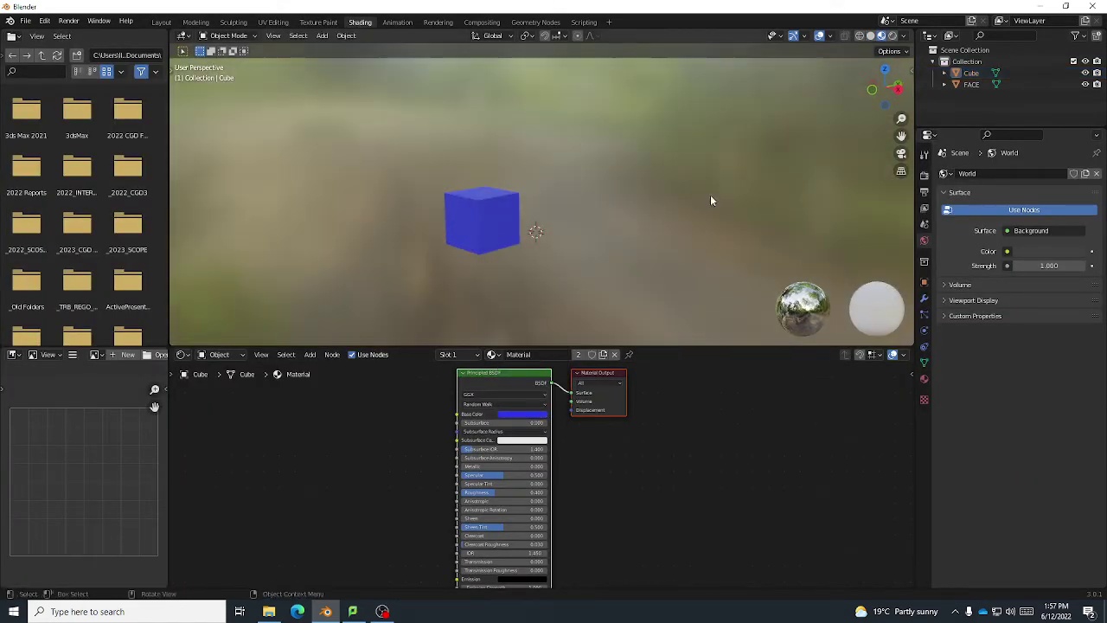
Add a second material slot to the FACE object and create a new material in it.
left_click(971, 84)
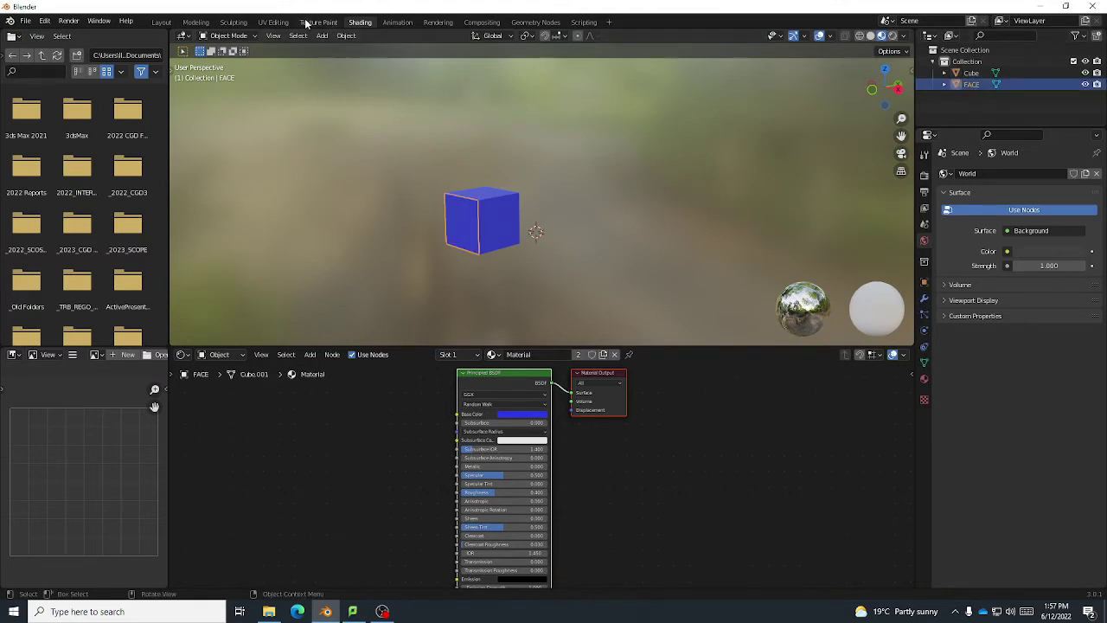
scroll(368, 403, "up", 3)
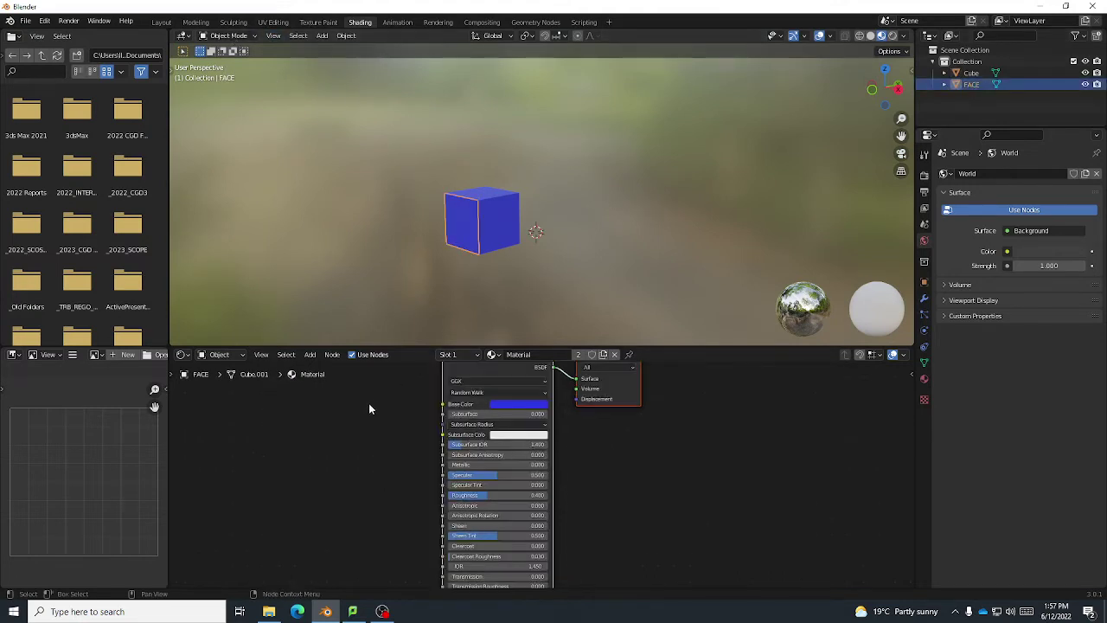
scroll(469, 300, "up", 3)
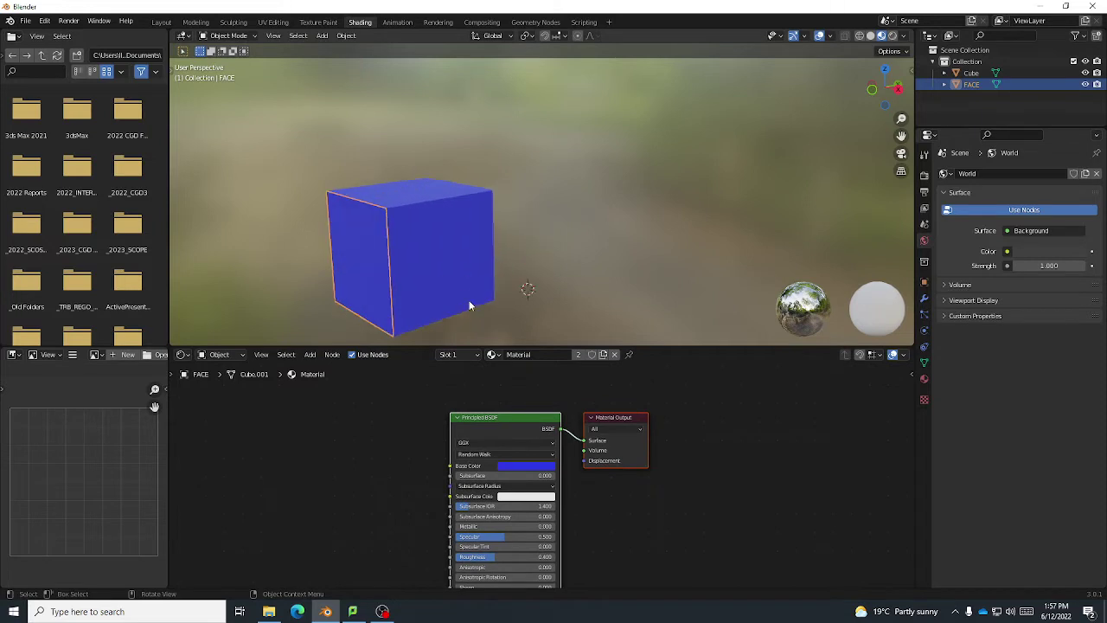
left_click(458, 355)
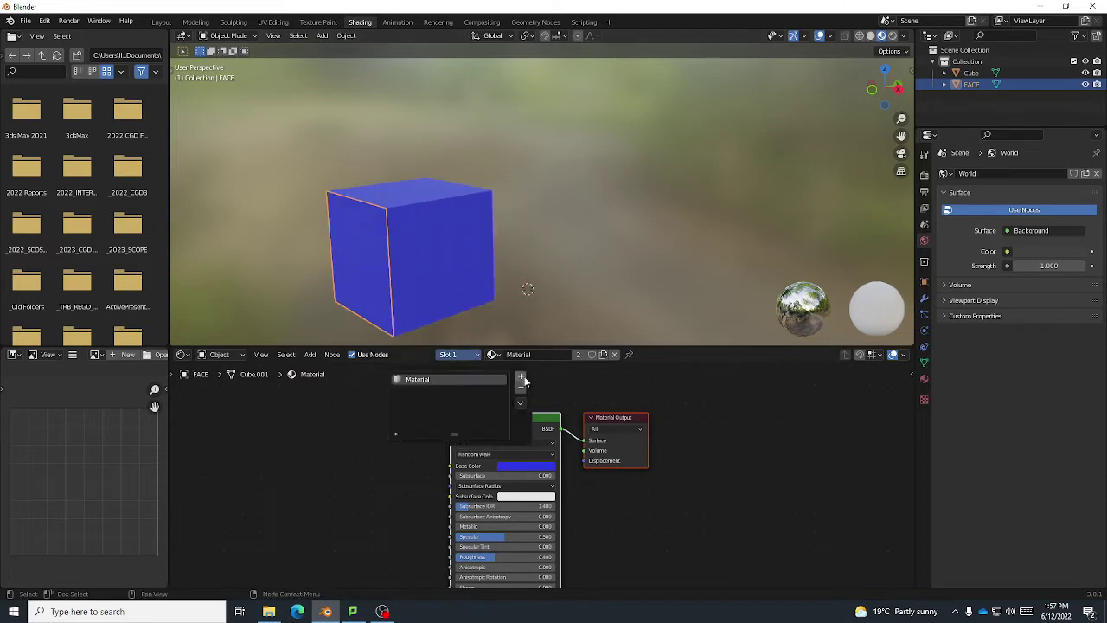
left_click(520, 380)
left_click(566, 355)
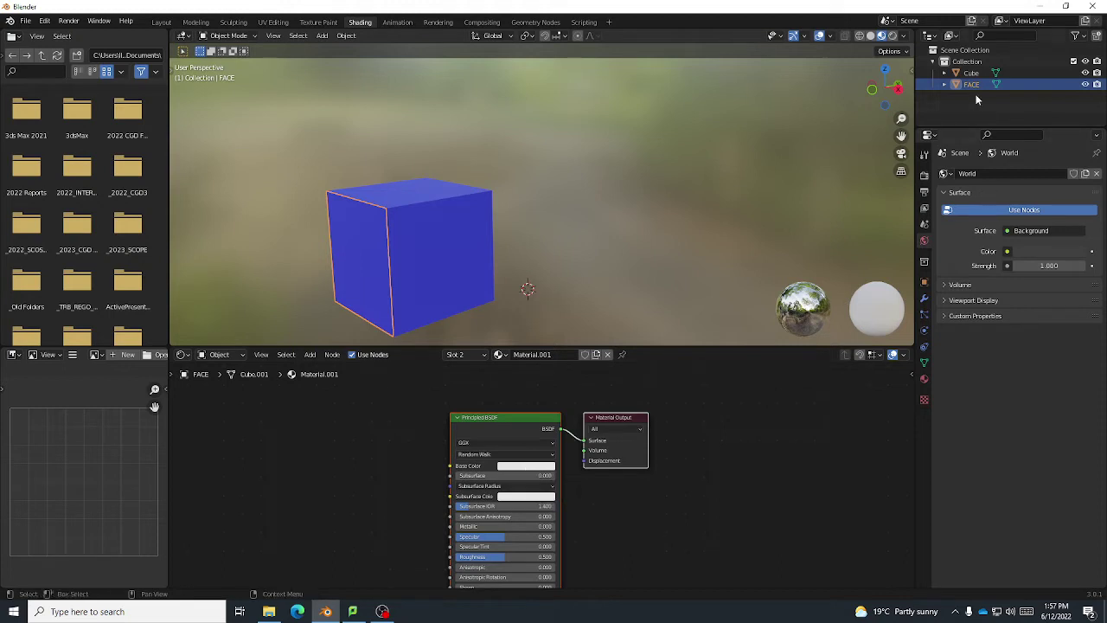
Rename the new material in the FACE object's second slot as FACE.
left_click(924, 378)
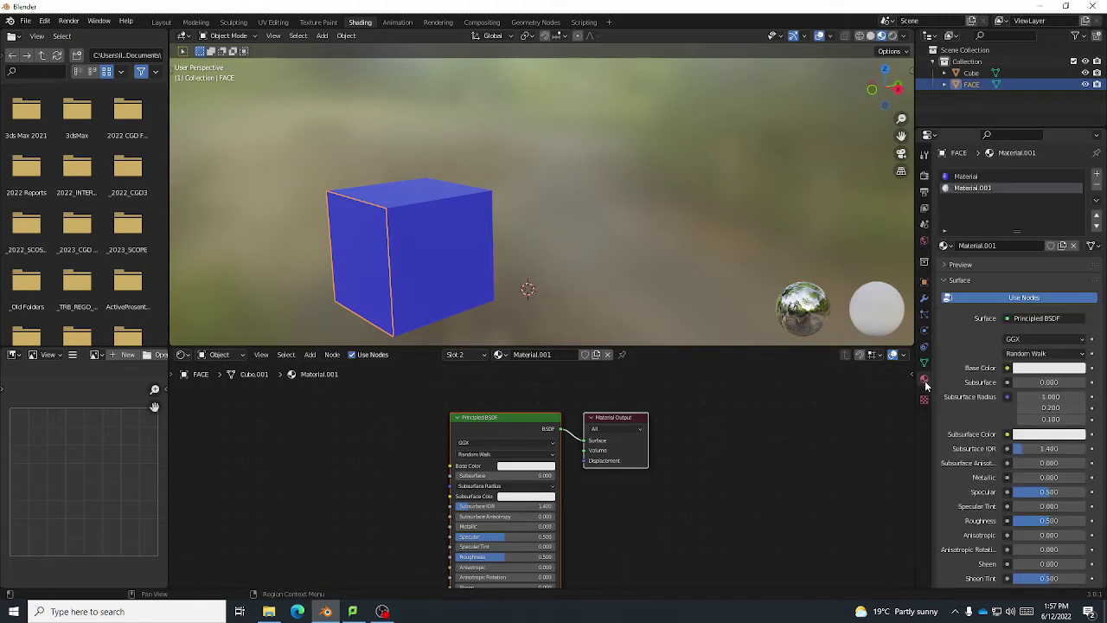
double_click(972, 190)
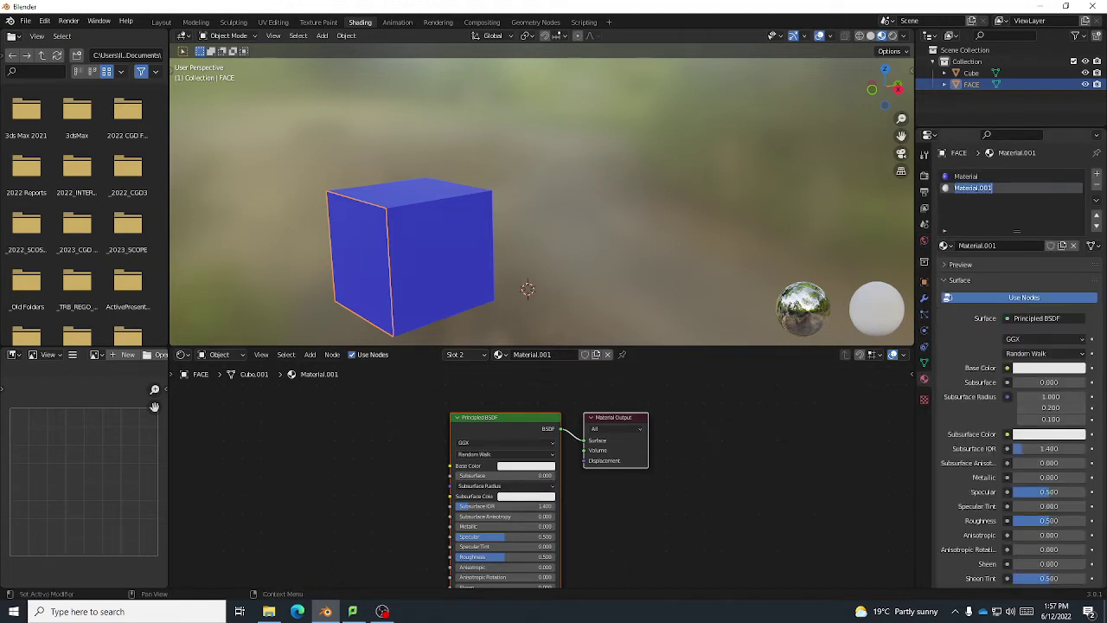
double_click(557, 356)
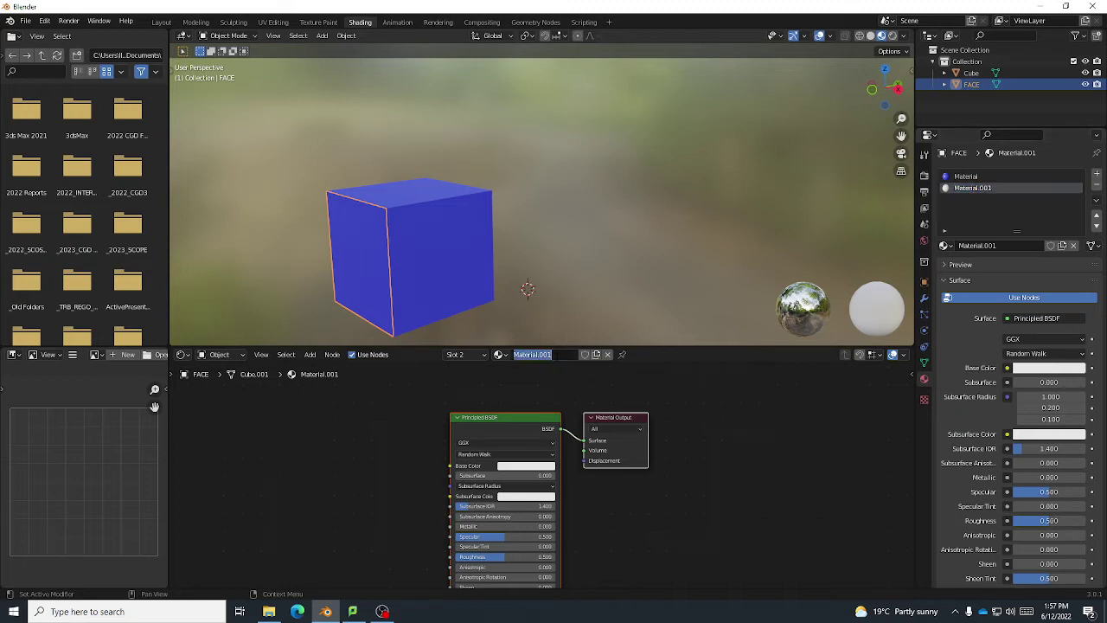
type("FACE")
key("Return")
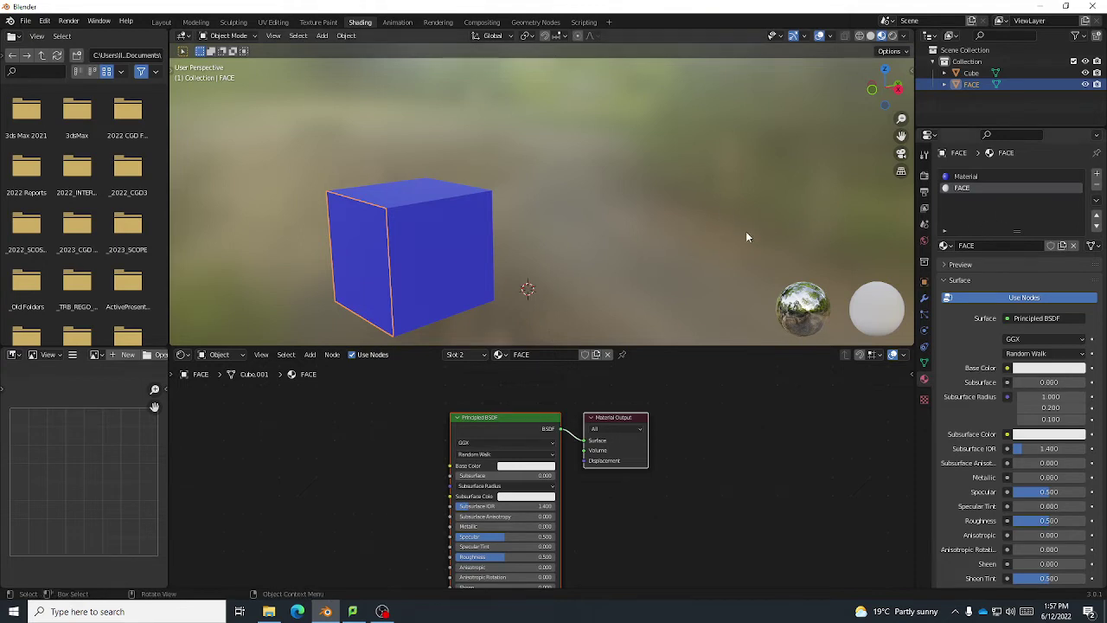
Assign the FACE material to the front plane's face in Edit Mode and return to Object Mode.
key("Tab")
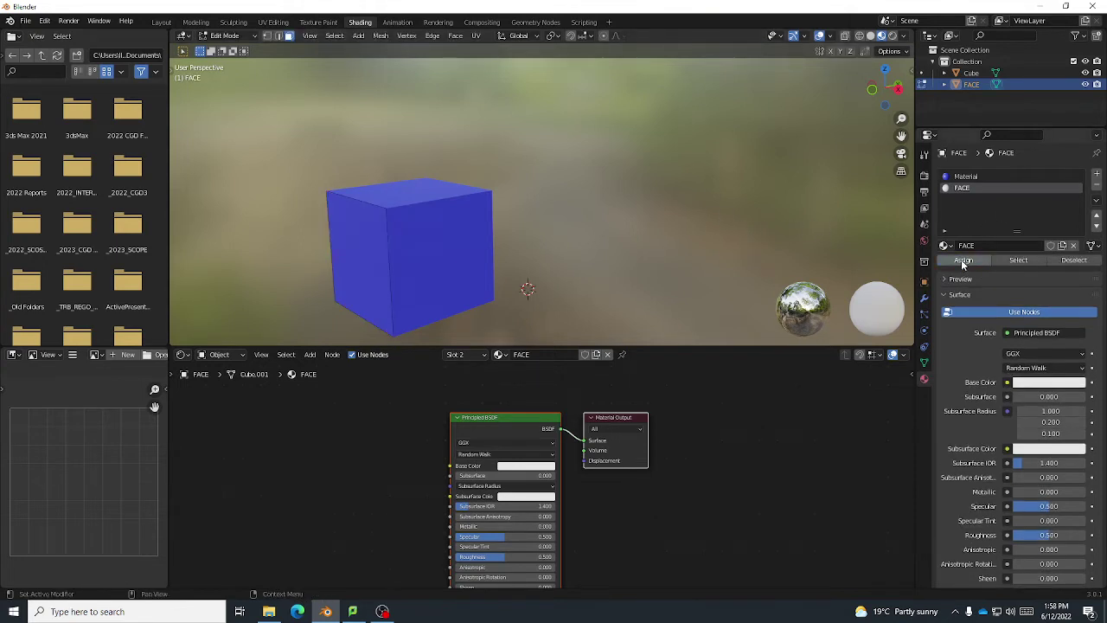
left_click(361, 226)
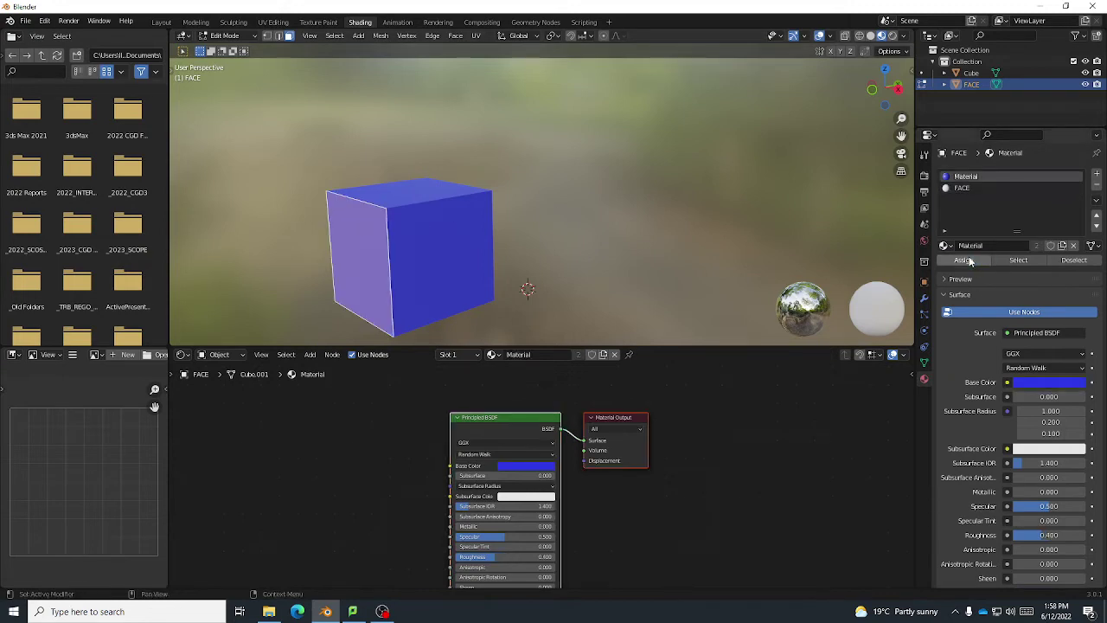
left_click(967, 188)
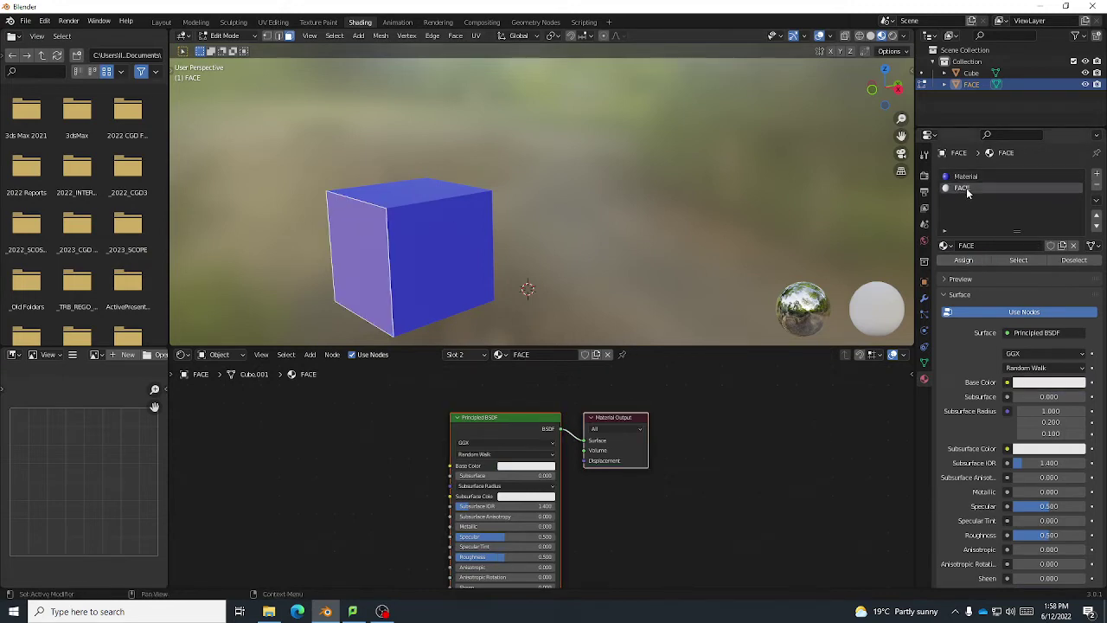
left_click(976, 261)
middle_click_drag(586, 213, 594, 216)
key("Tab")
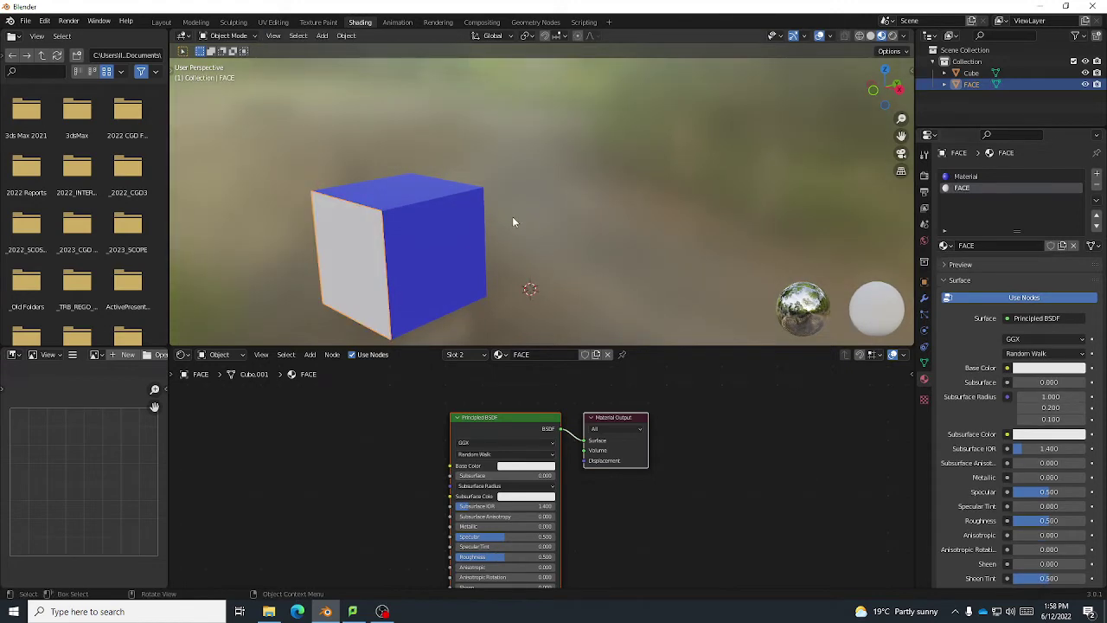
middle_click_drag(512, 216, 667, 161)
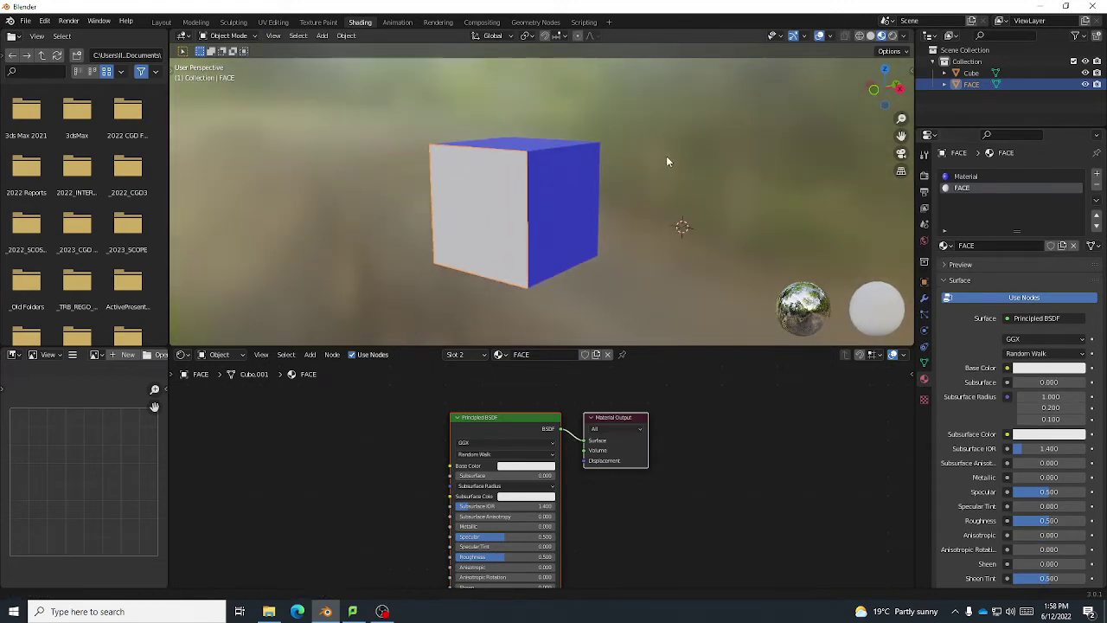
middle_click_drag(650, 240, 678, 248)
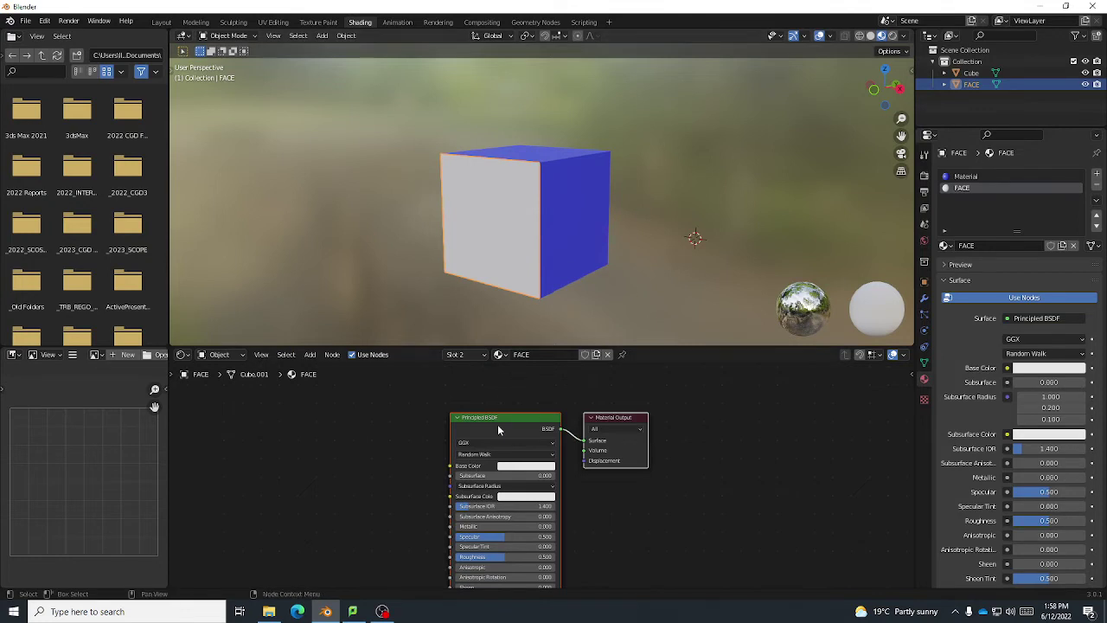
Add an Image Texture node to the FACE material, placed to the left of the Principled BSDF node.
scroll(334, 453, "down", 1)
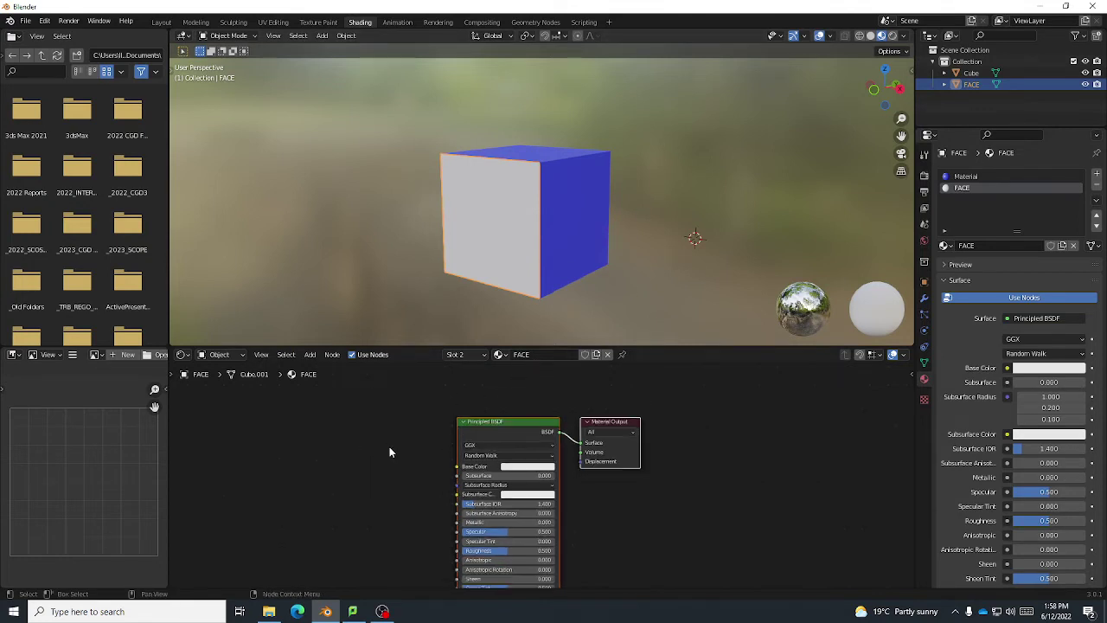
key("shift+a")
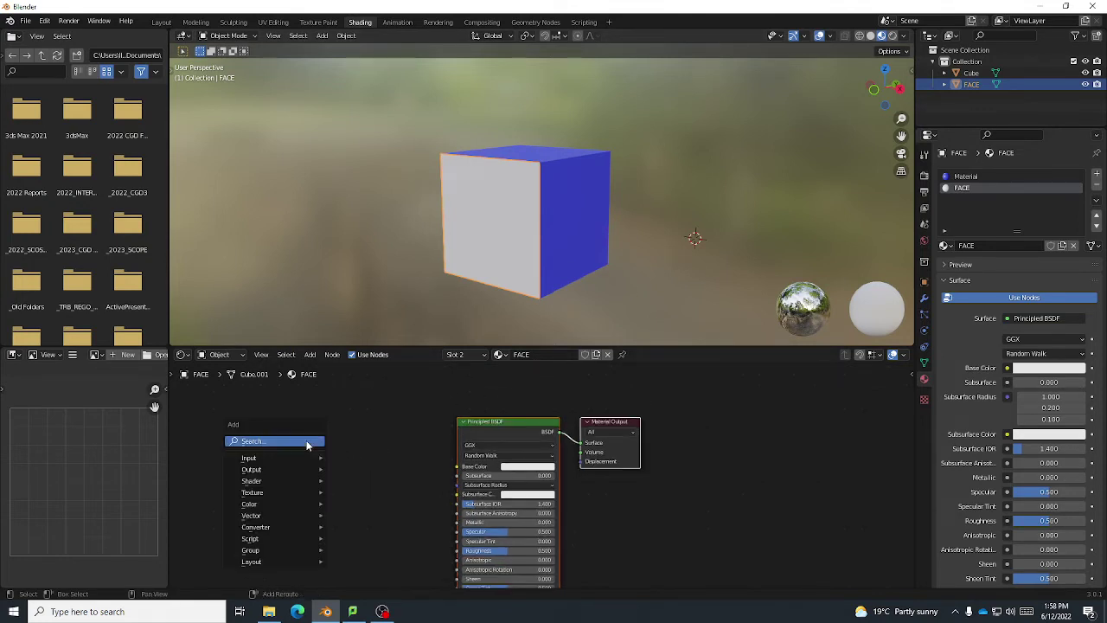
left_click(285, 442)
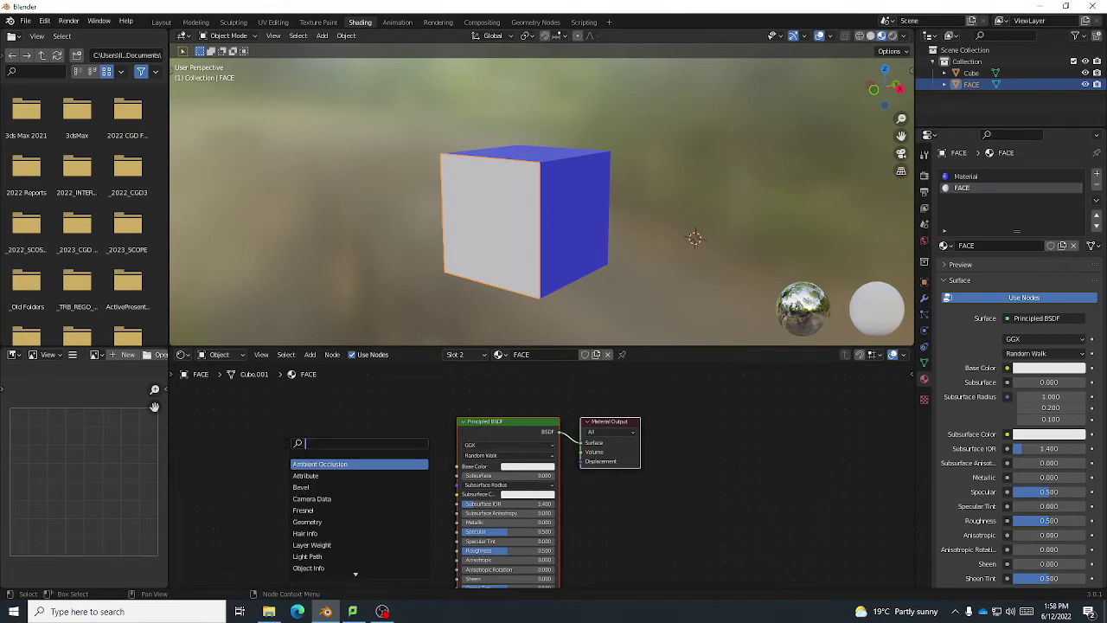
type("Image")
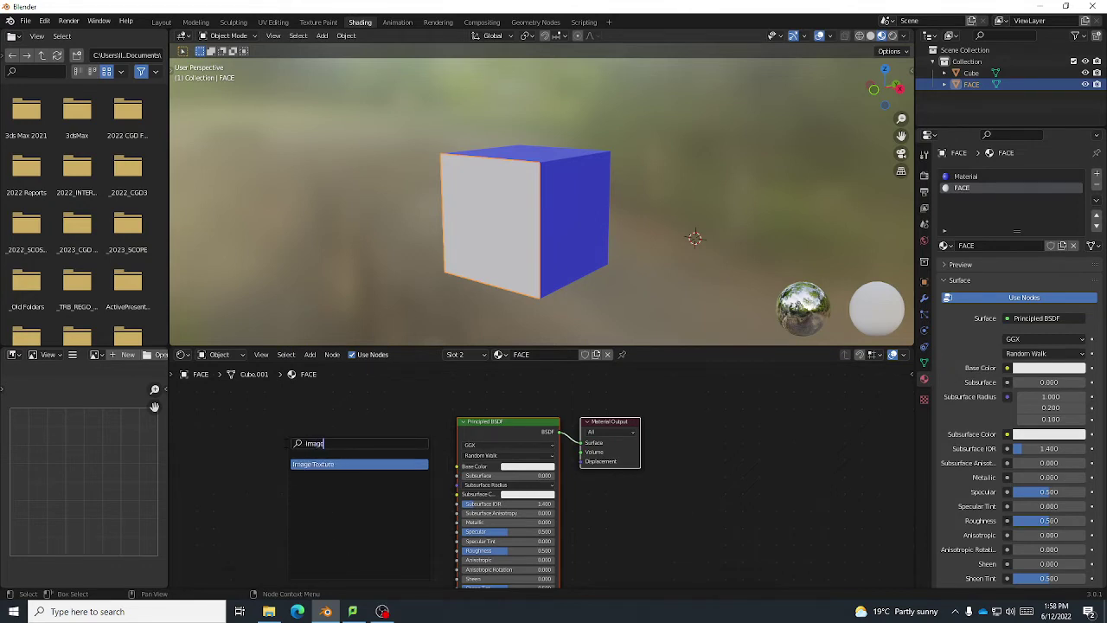
left_click(329, 463)
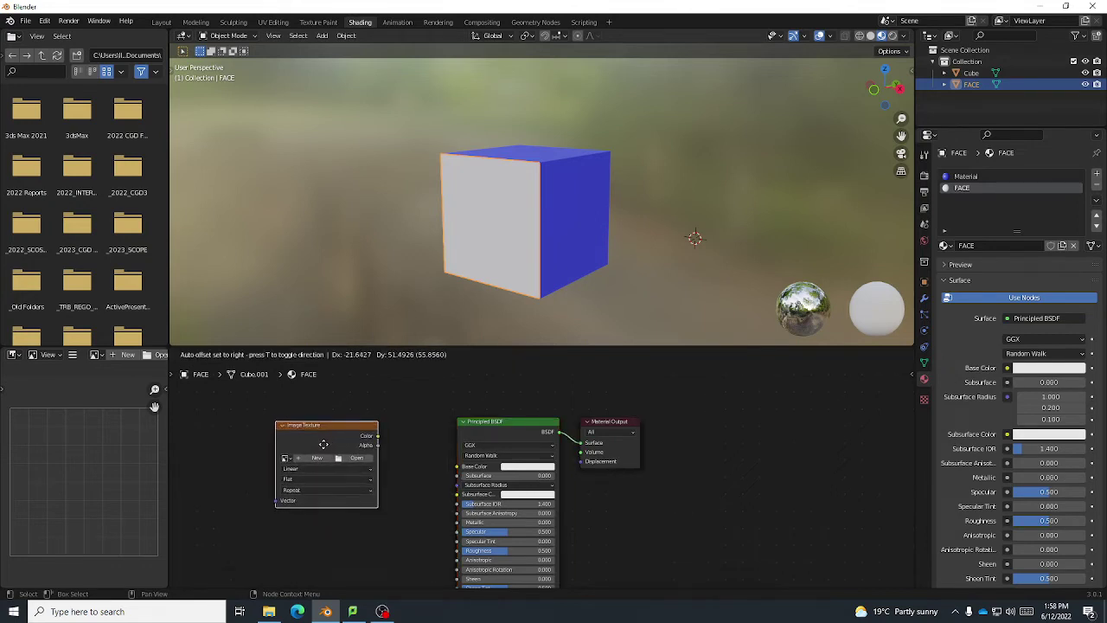
scroll(329, 451, "up", 1)
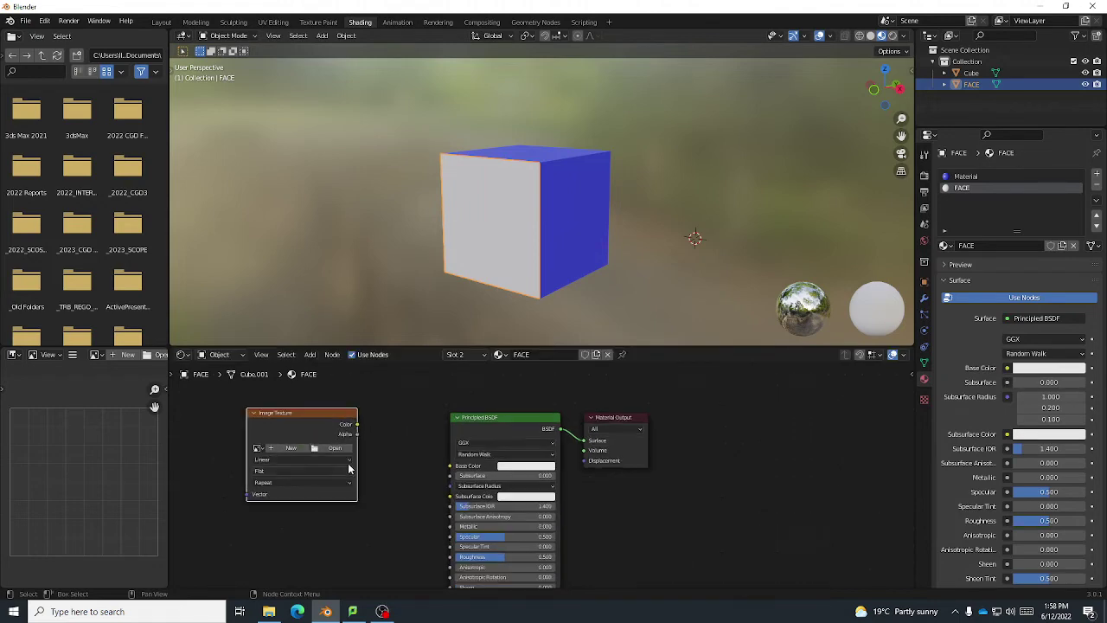
Load Mouth_1.png from the MOUTH SEQUENCE folder in Pictures into the Image Texture node.
scroll(360, 439, "up", 1)
left_click(343, 434)
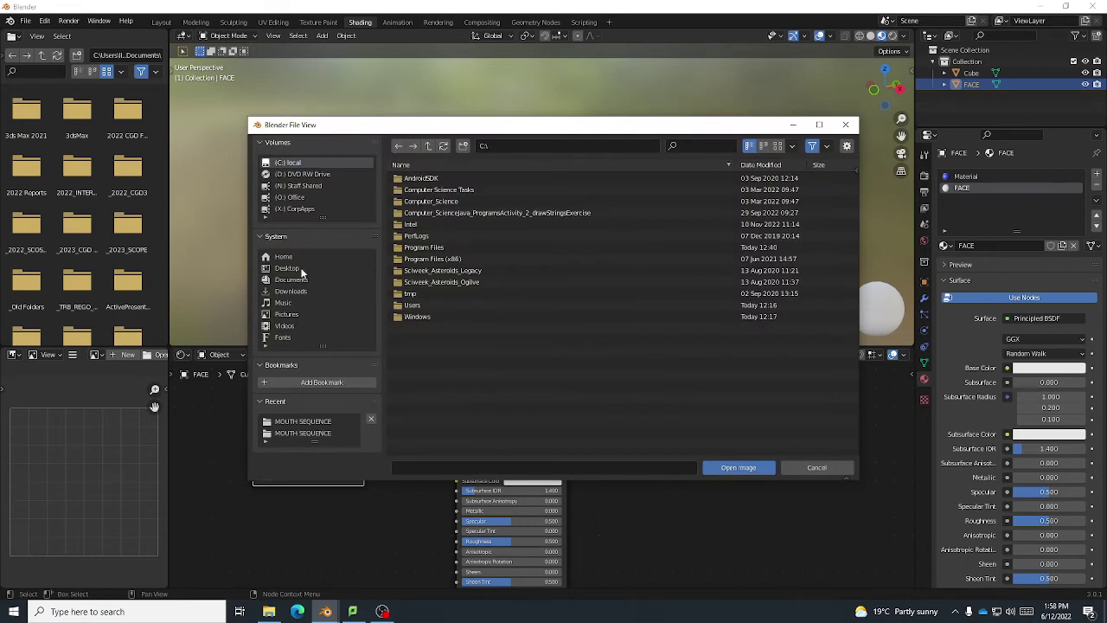
left_click(286, 314)
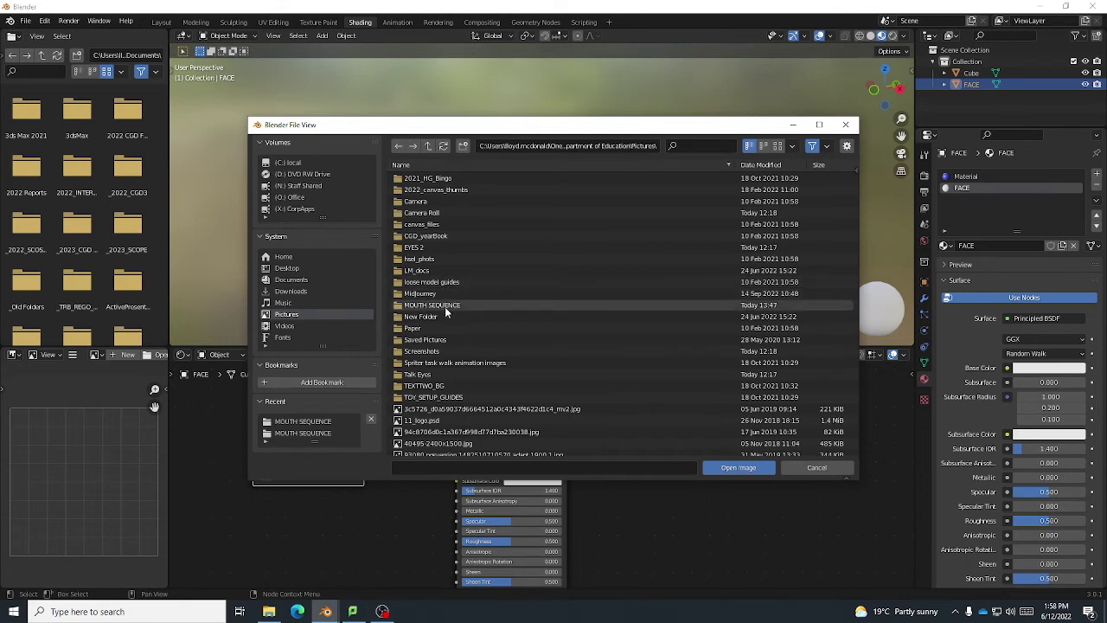
double_click(433, 304)
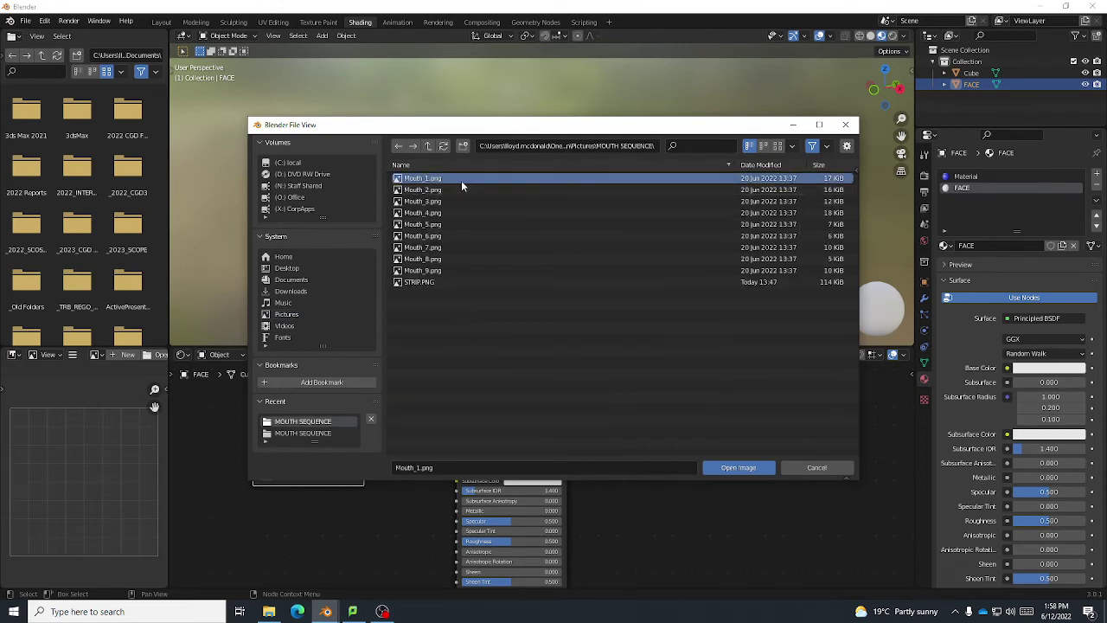
left_click(738, 468)
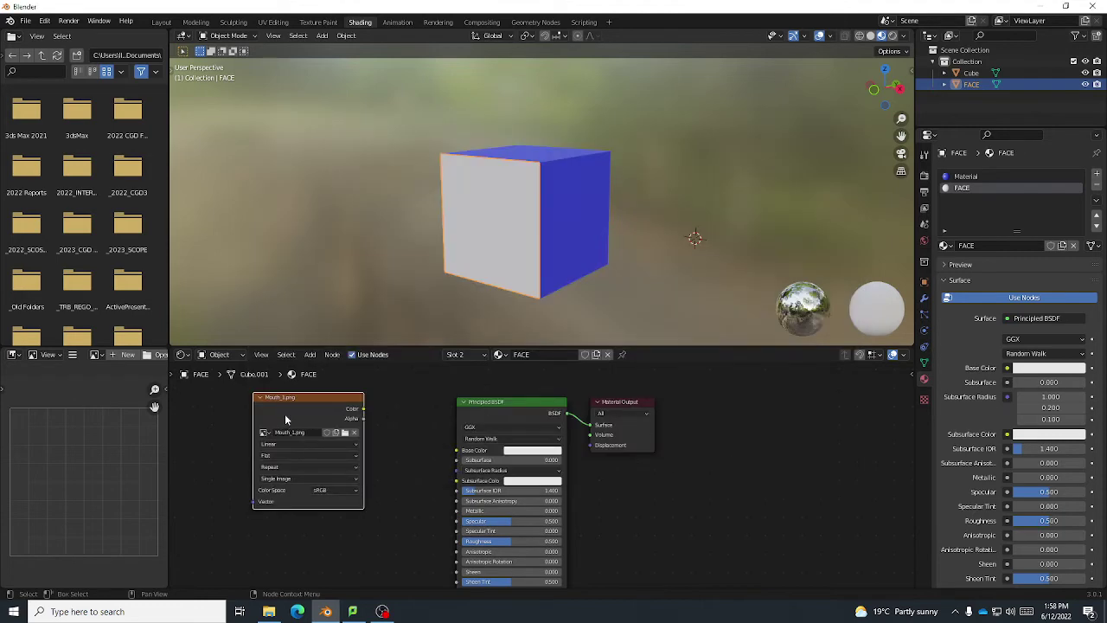
Connect the Mouth_1.png texture's Color output to the Base Color input of the Principled BSDF.
scroll(384, 404, "down", 1)
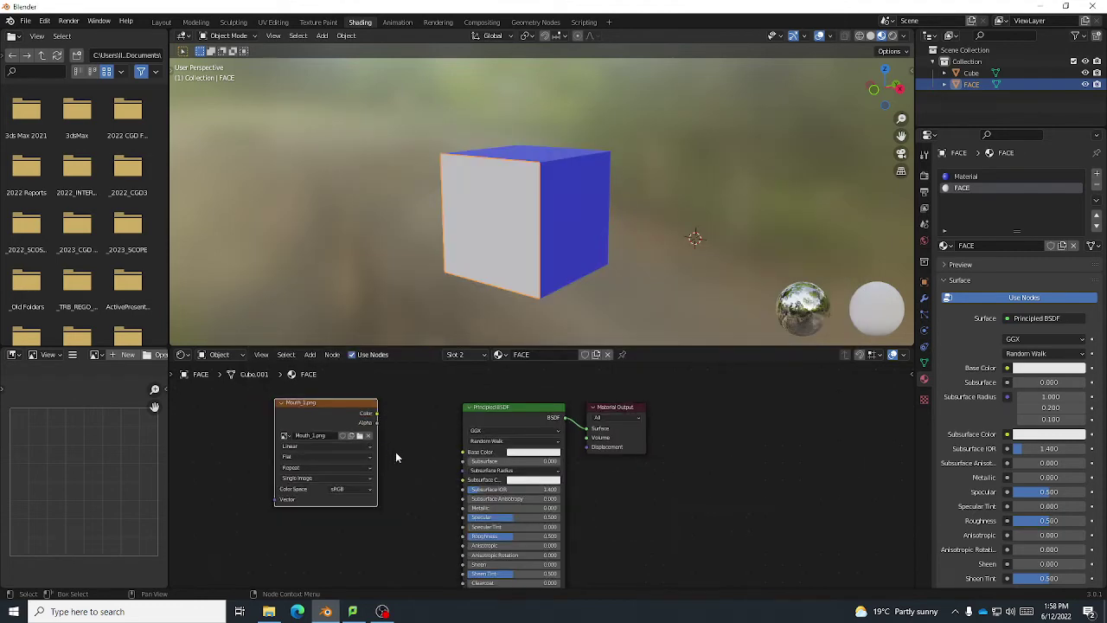
left_click_drag(377, 418, 464, 451)
scroll(401, 510, "down", 2)
middle_click_drag(400, 510, 459, 465)
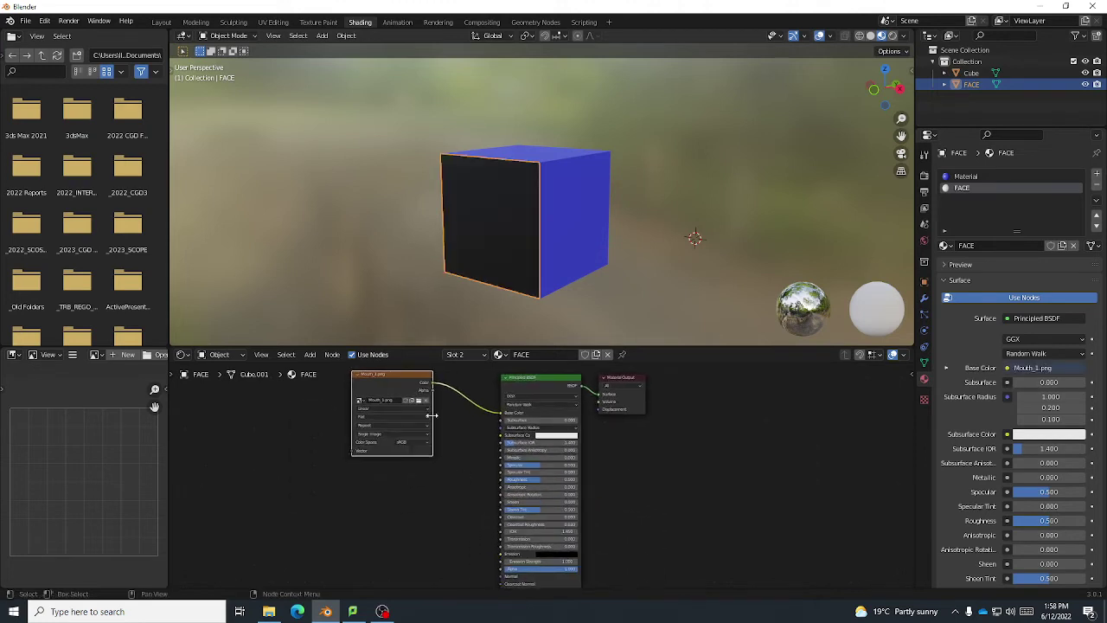
scroll(468, 531, "up", 4)
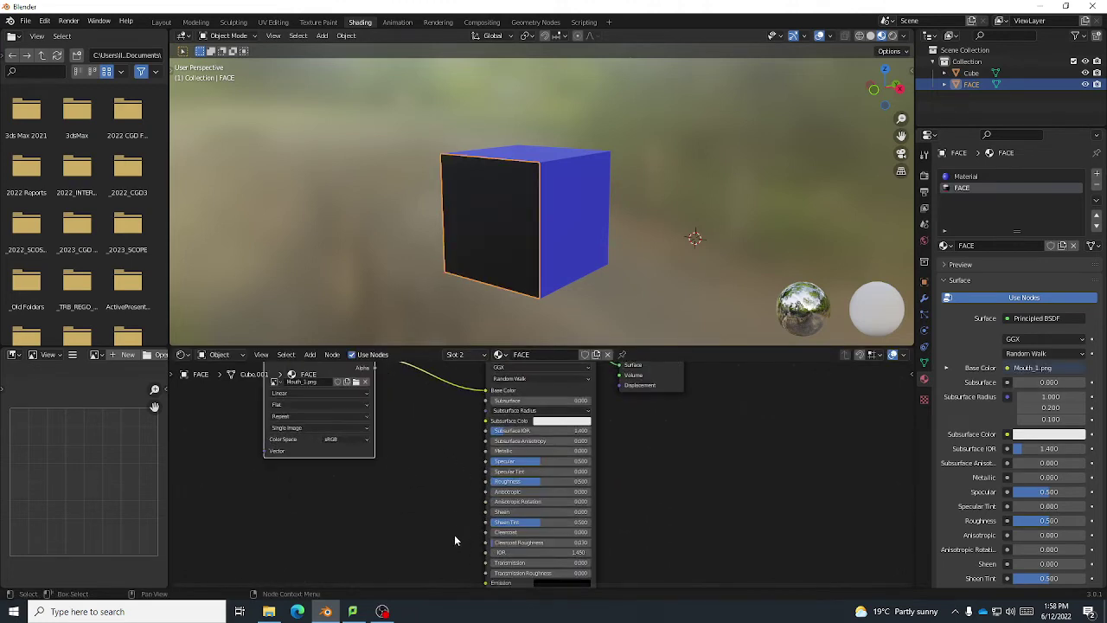
Move the Mouth_1.png texture node lower and connect its Alpha output to the Principled BSDF's Alpha input.
middle_click_drag(442, 529, 534, 549)
scroll(511, 510, "down", 1)
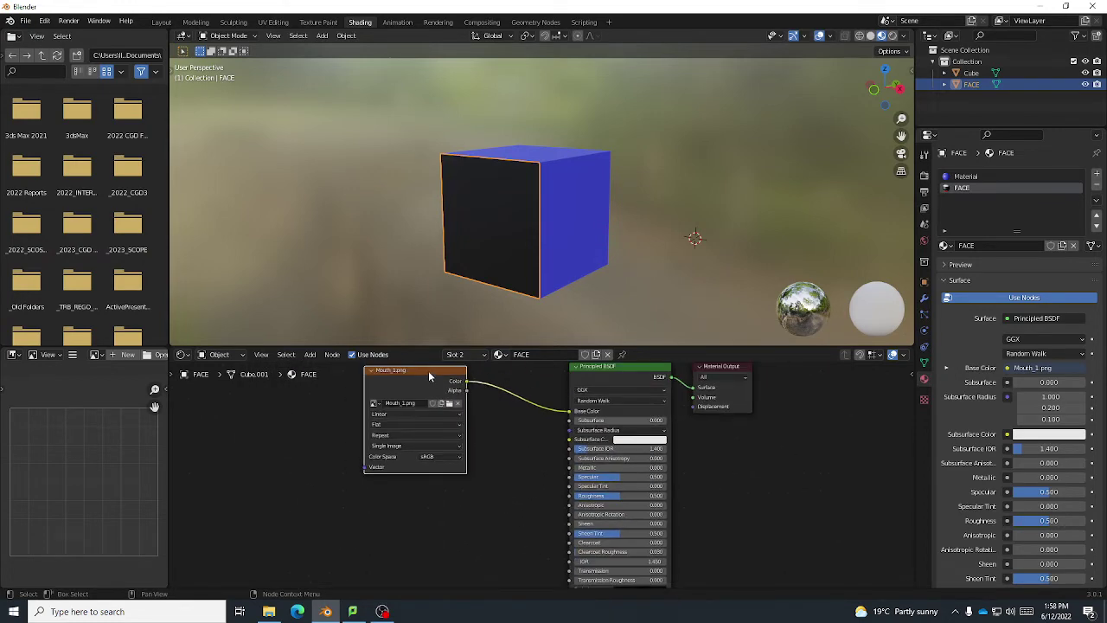
left_click_drag(429, 376, 424, 443)
middle_click_drag(555, 513, 550, 459)
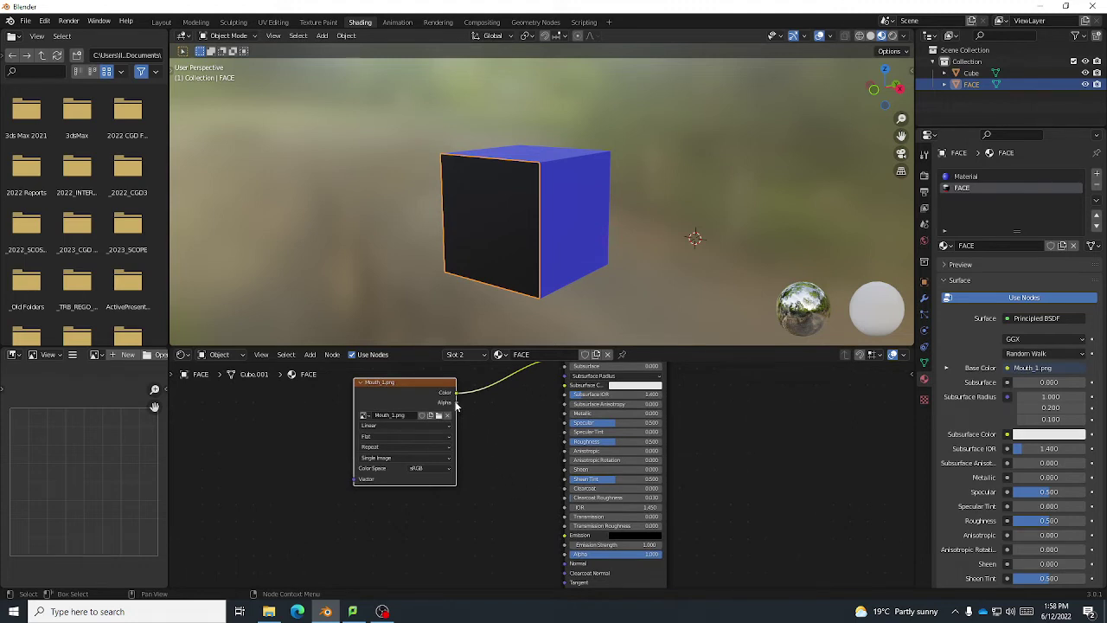
left_click_drag(457, 404, 562, 558)
scroll(545, 553, "down", 4)
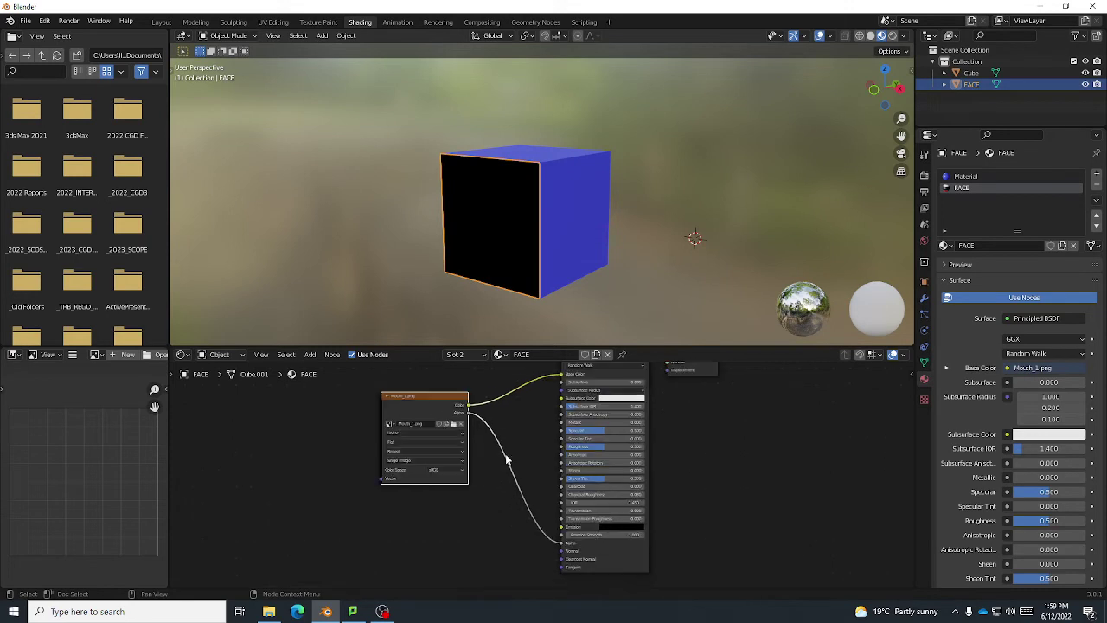
Set the FACE material's Blend Mode to Alpha Blend.
middle_click_drag(626, 444, 618, 490)
scroll(618, 489, "up", 2)
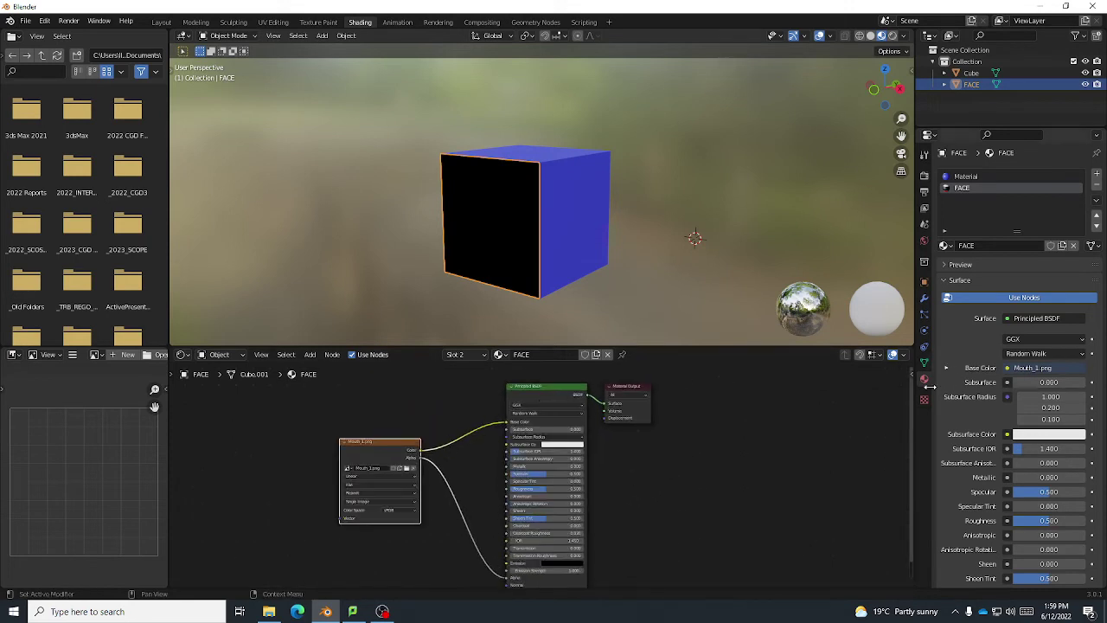
scroll(988, 463, "down", 10)
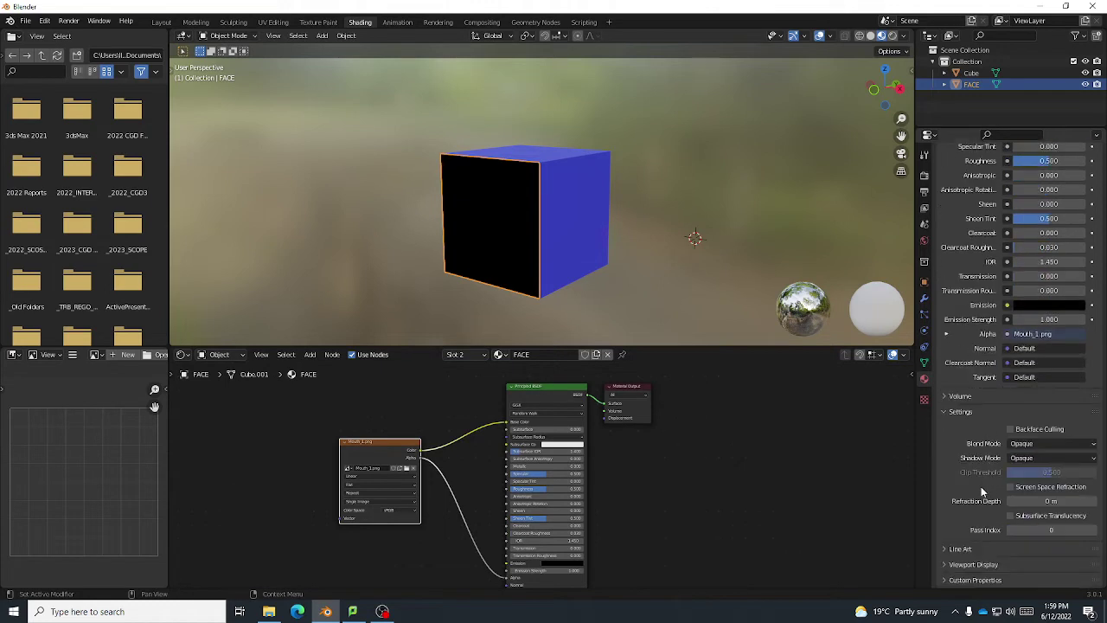
left_click(1046, 444)
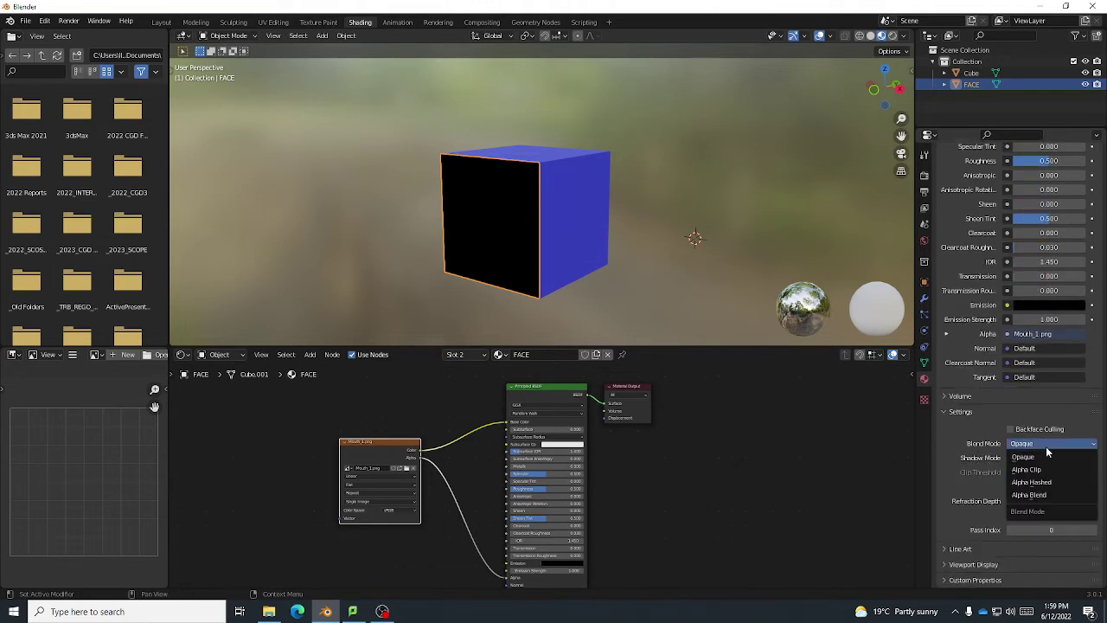
left_click(1043, 494)
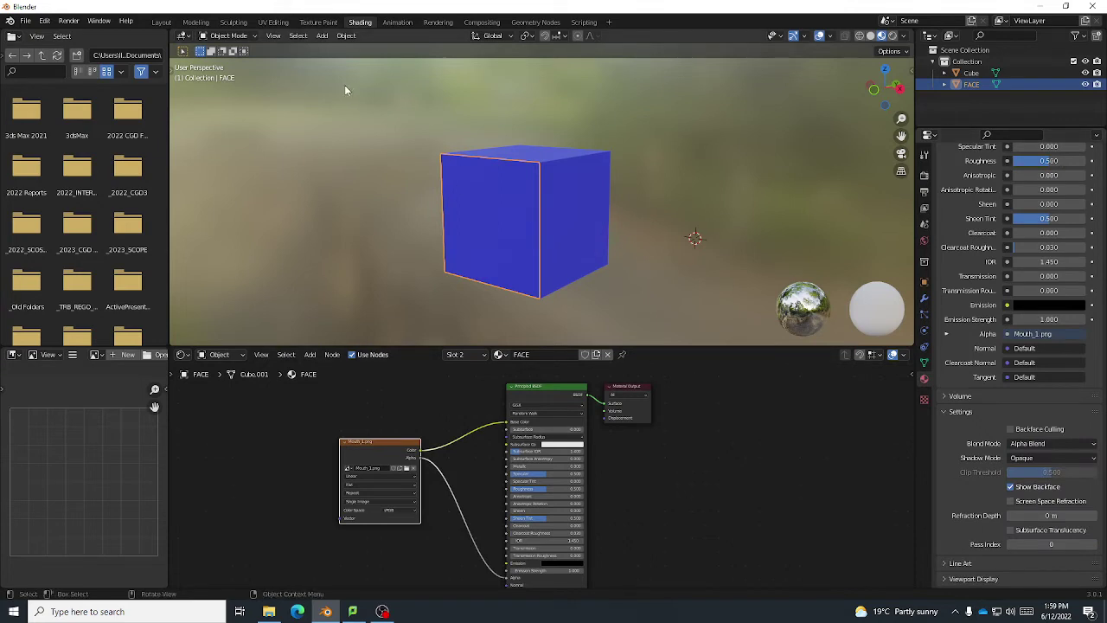
Switch to the UV Editing workspace and widen the 3D viewport, displaying the cube in Material Preview shading.
left_click(271, 23)
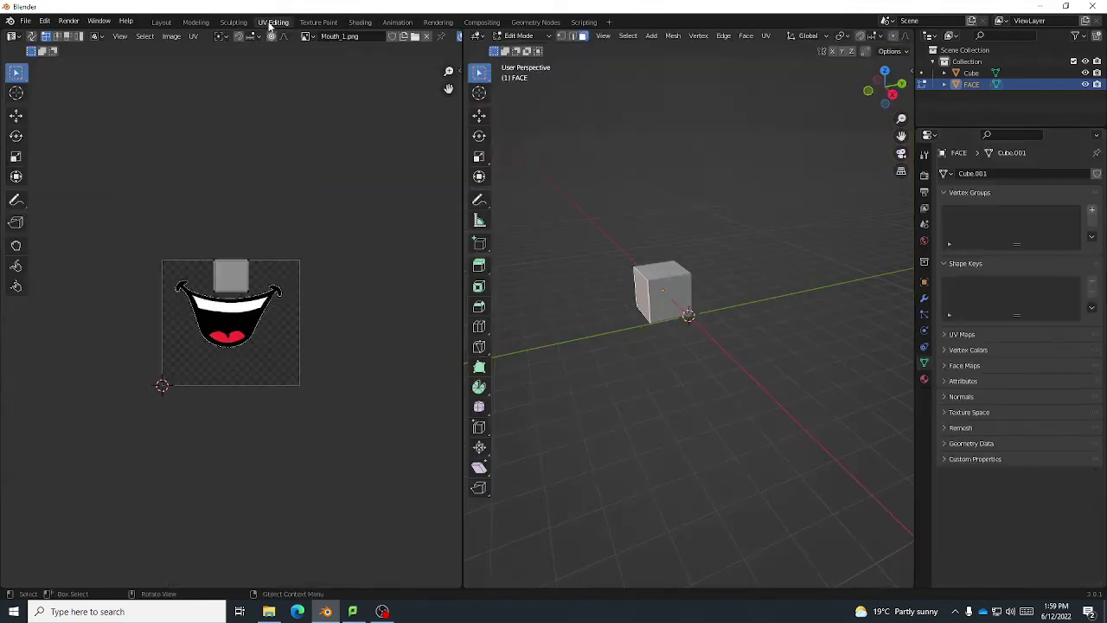
middle_click_drag(594, 291, 447, 271)
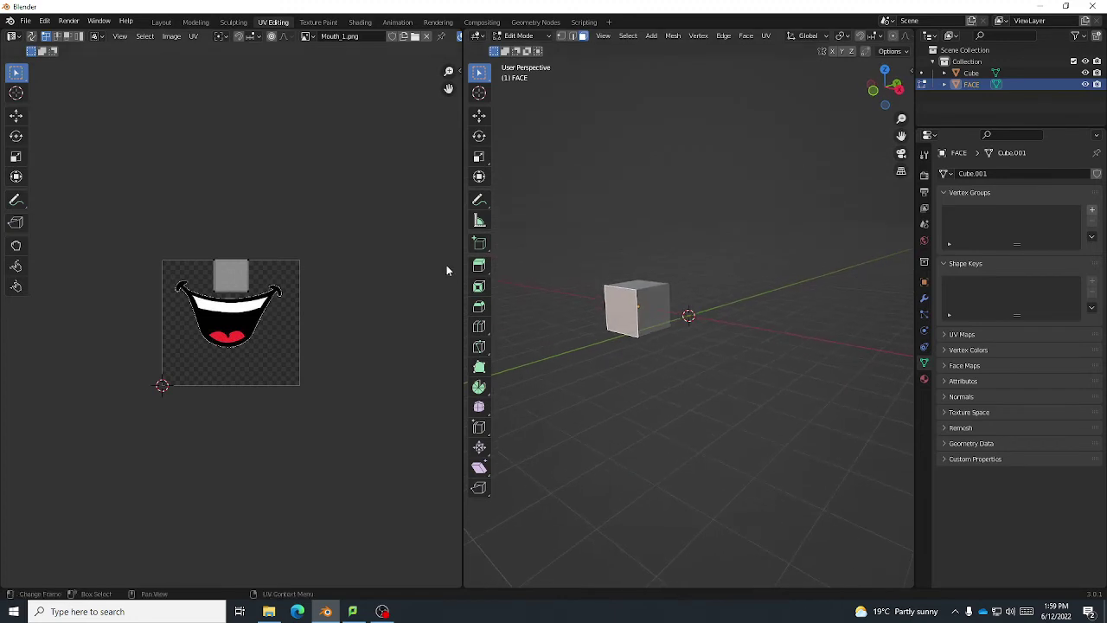
left_click_drag(461, 269, 317, 264)
Select all of the face's UVs, scale them up to roughly the mouth's width and move them down over the mouth image.
key("a")
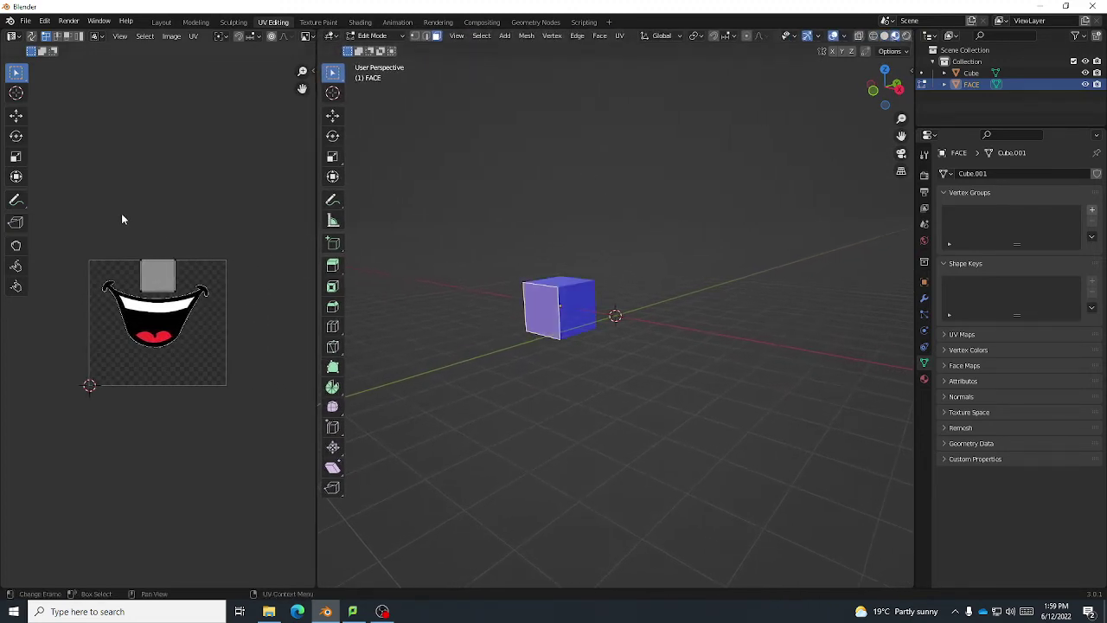
left_click_drag(189, 322, 199, 326)
key("s")
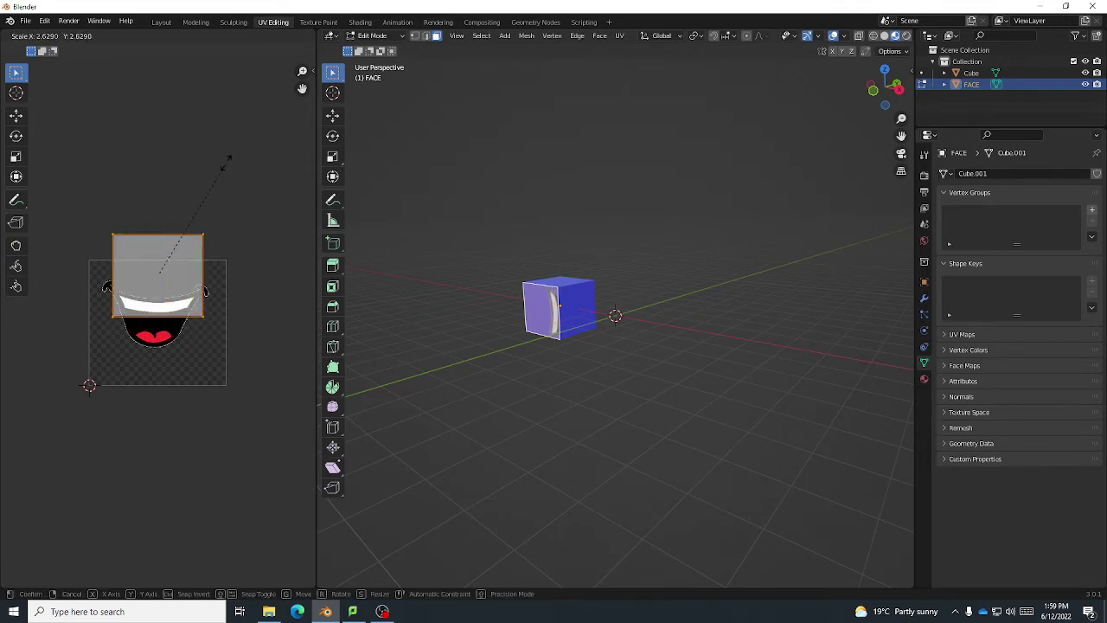
left_click(238, 126)
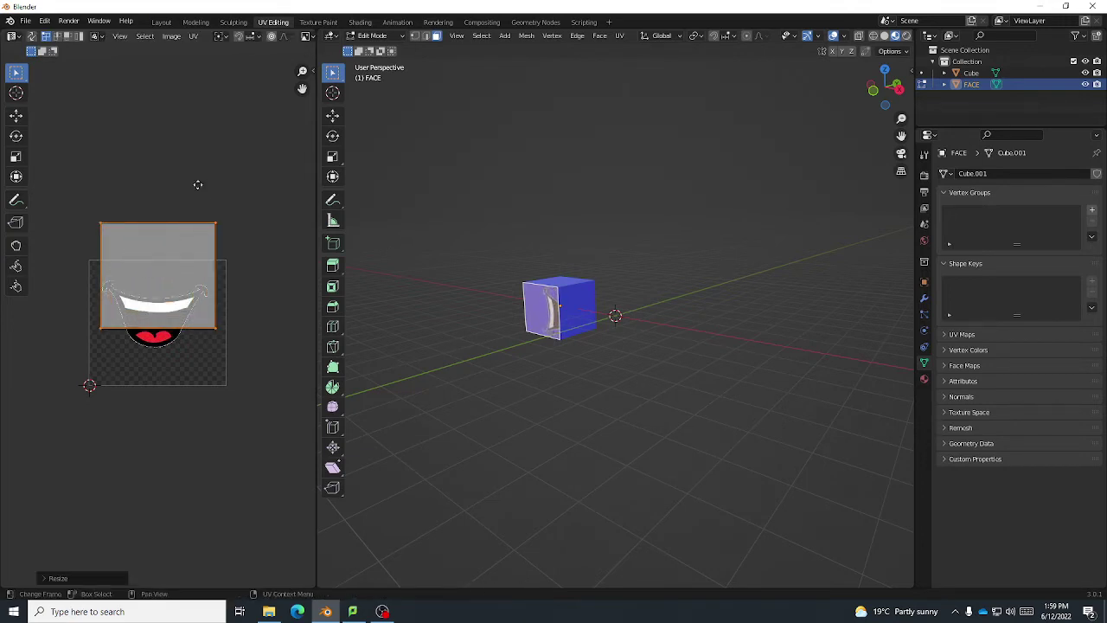
left_click(199, 217)
Rotate the face's UVs by exactly -90° so the mouth sits upright on the cube.
key("r")
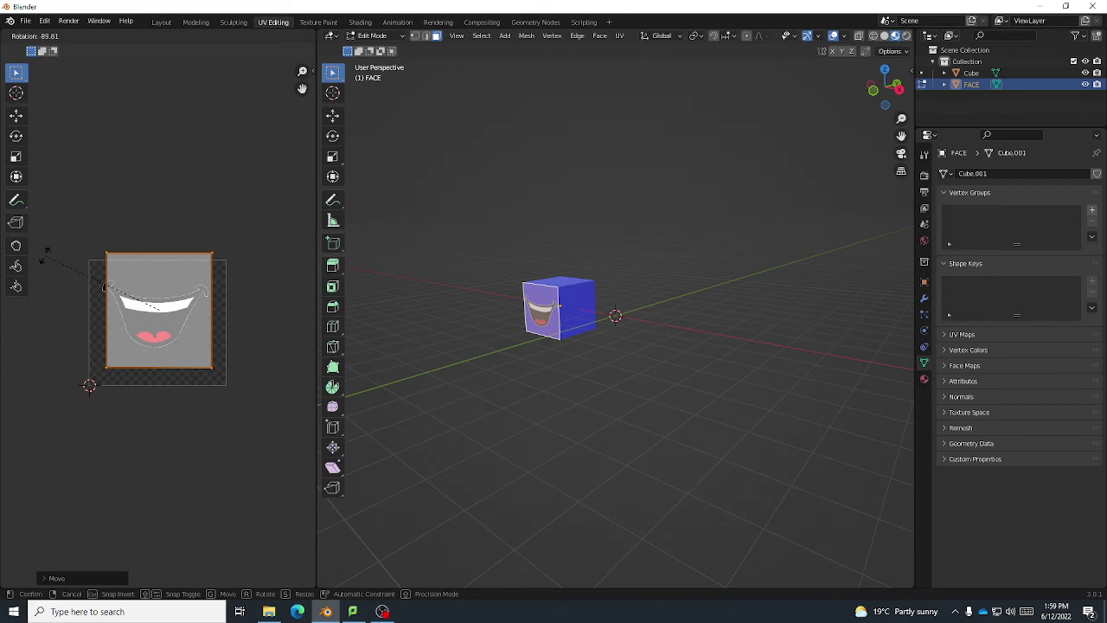
left_click(47, 260)
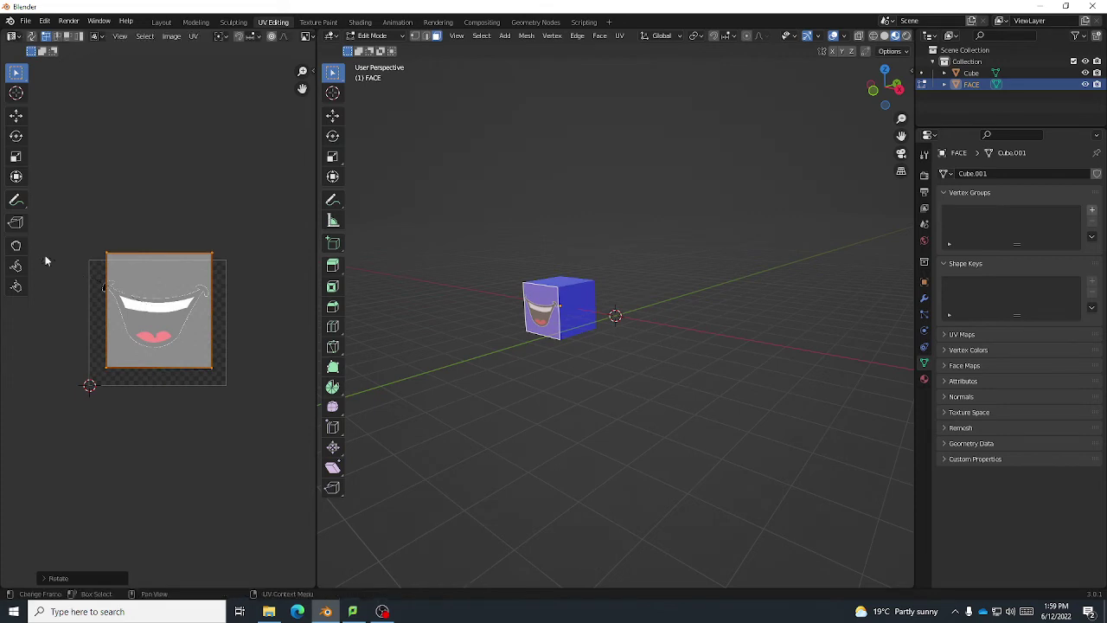
left_click(43, 578)
double_click(142, 537)
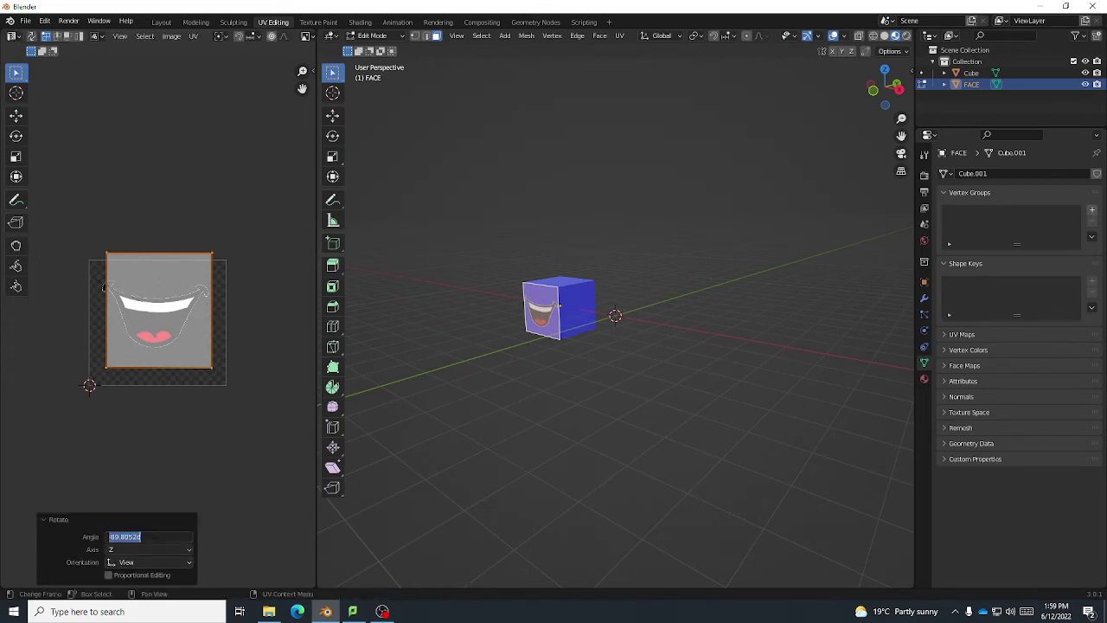
type("-90")
key("Return")
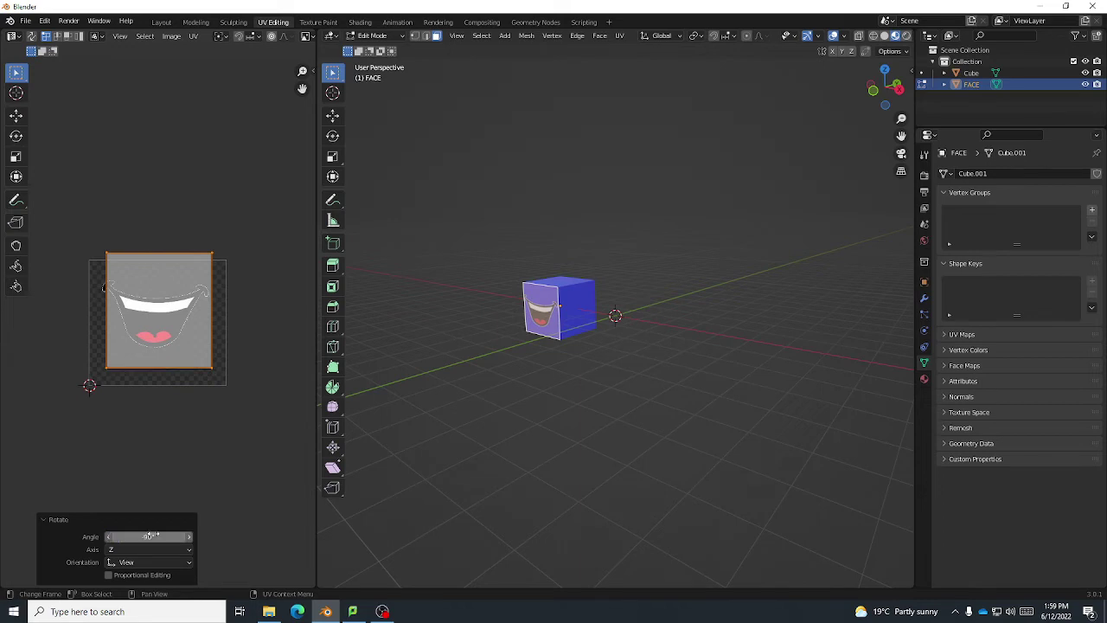
Scale the face's UVs by about 1.231 and shift them about -0.041 in X and 0.119 in Y.
middle_click_drag(554, 444, 773, 467)
scroll(703, 498, "up", 2)
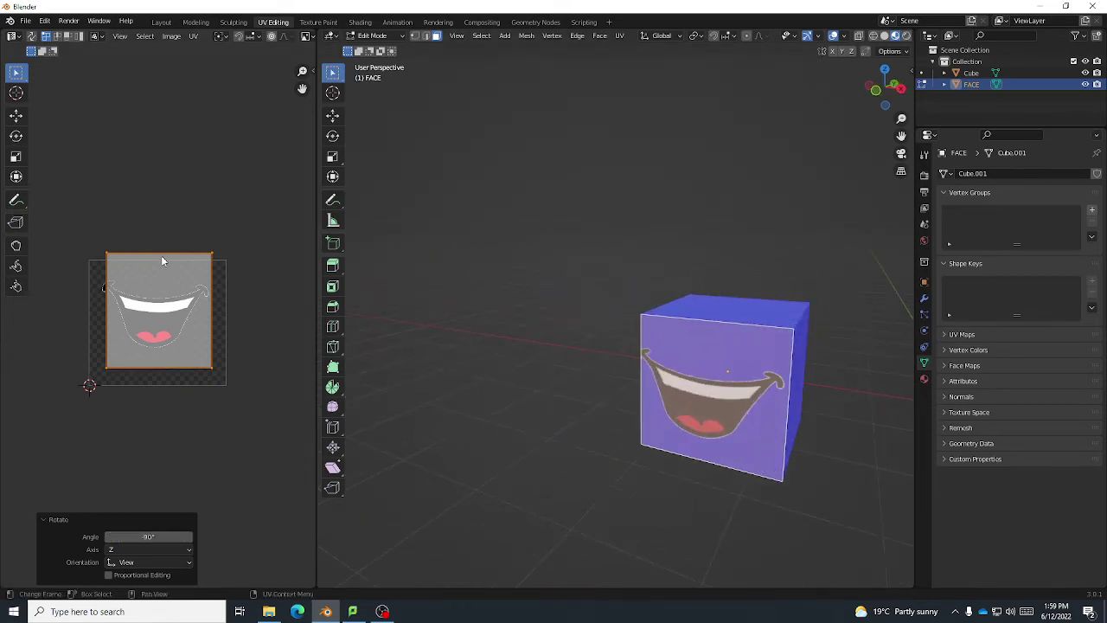
key("s")
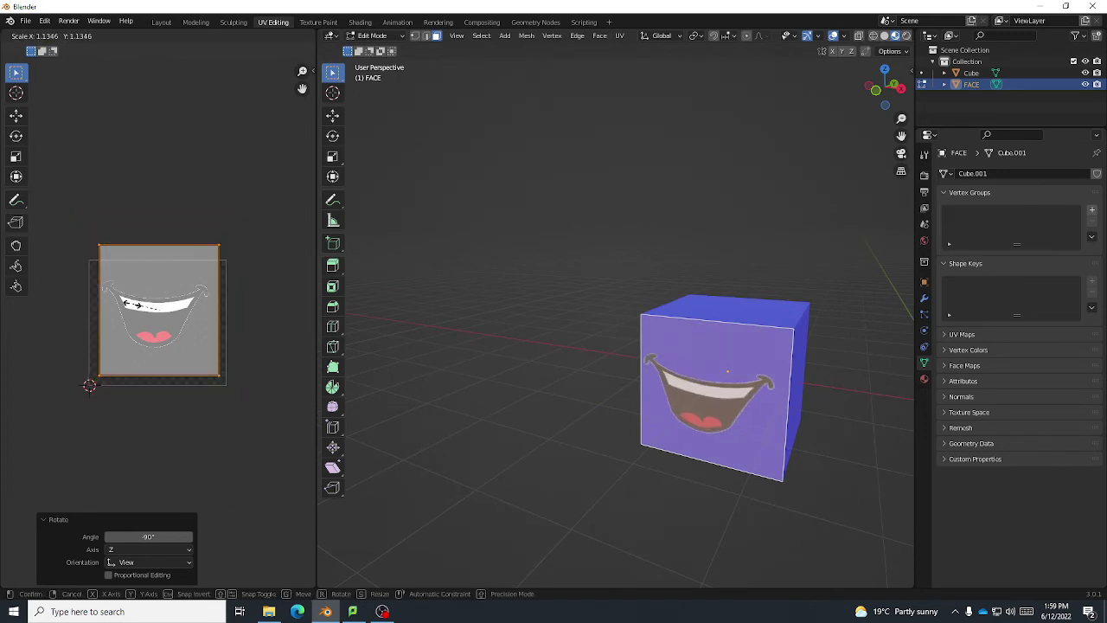
left_click(131, 307)
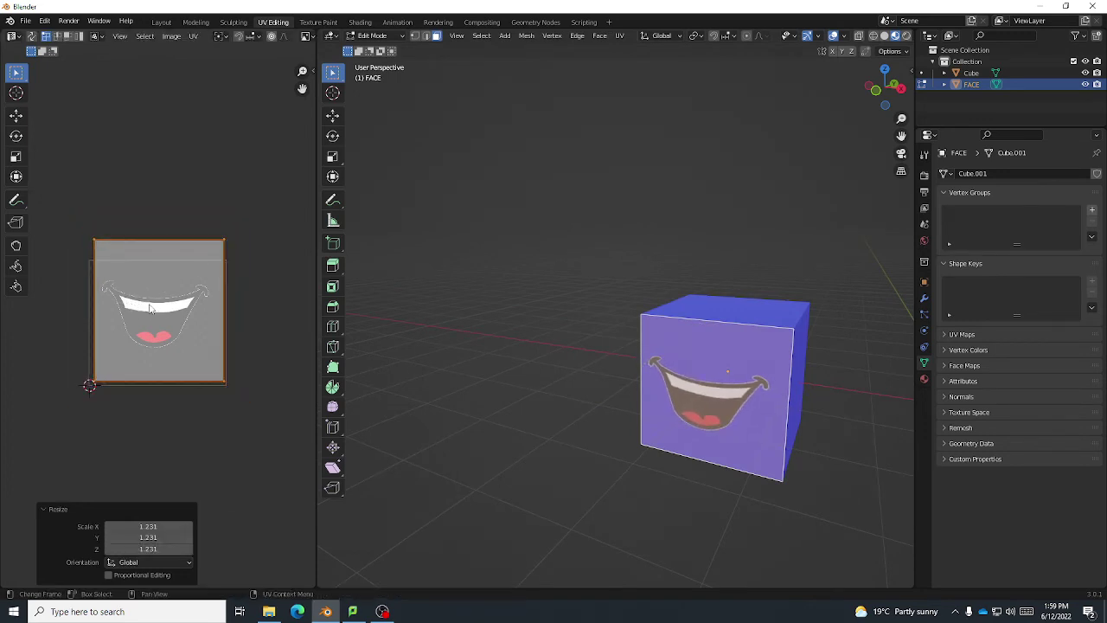
key("g")
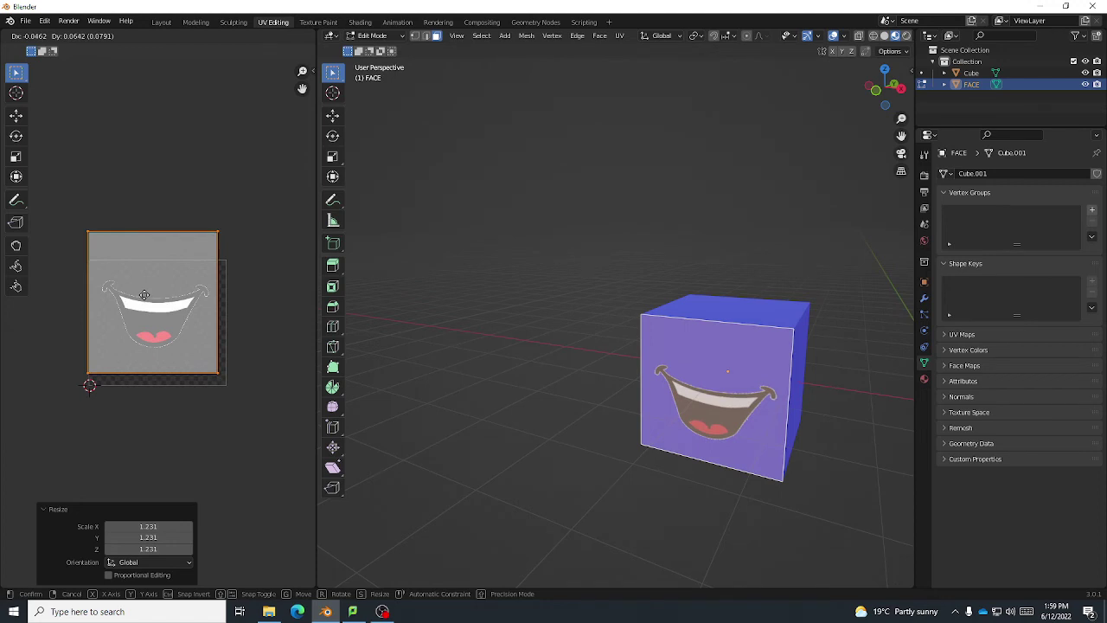
left_click(144, 289)
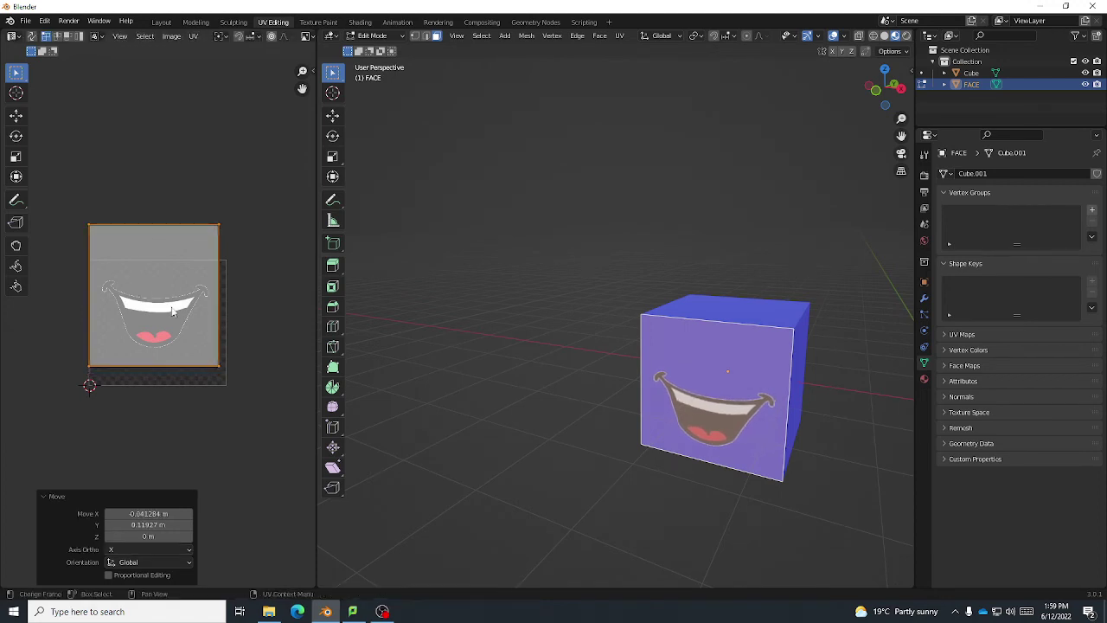
Check the mouth from the front, return to the Shading workspace and widen the file browser and image editor areas.
middle_click_drag(408, 375, 412, 377)
middle_click_drag(575, 455, 624, 416)
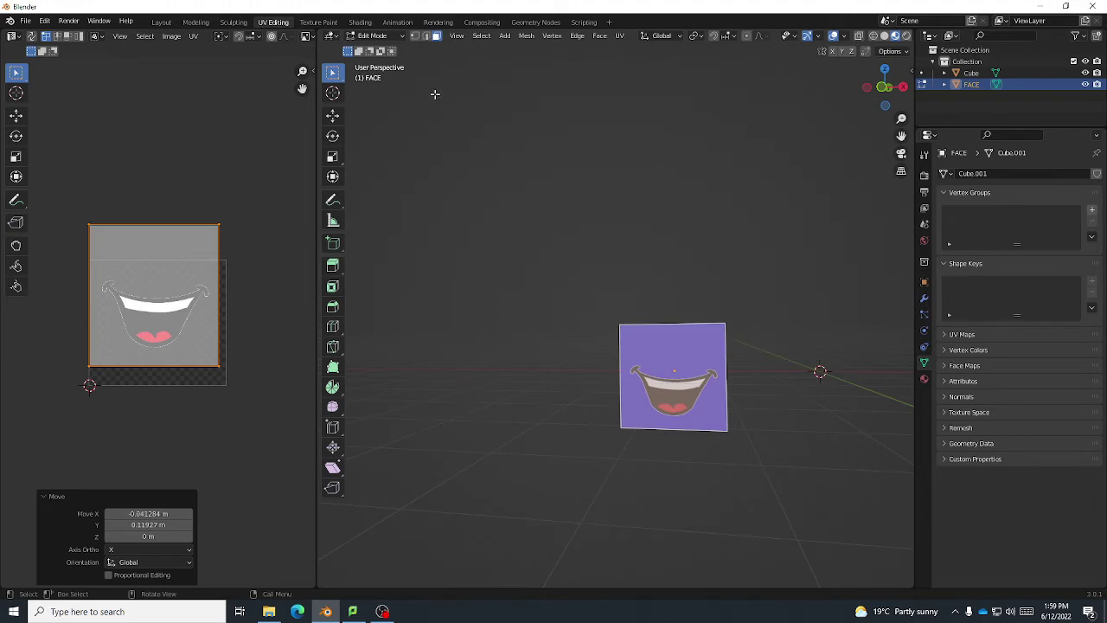
left_click(360, 22)
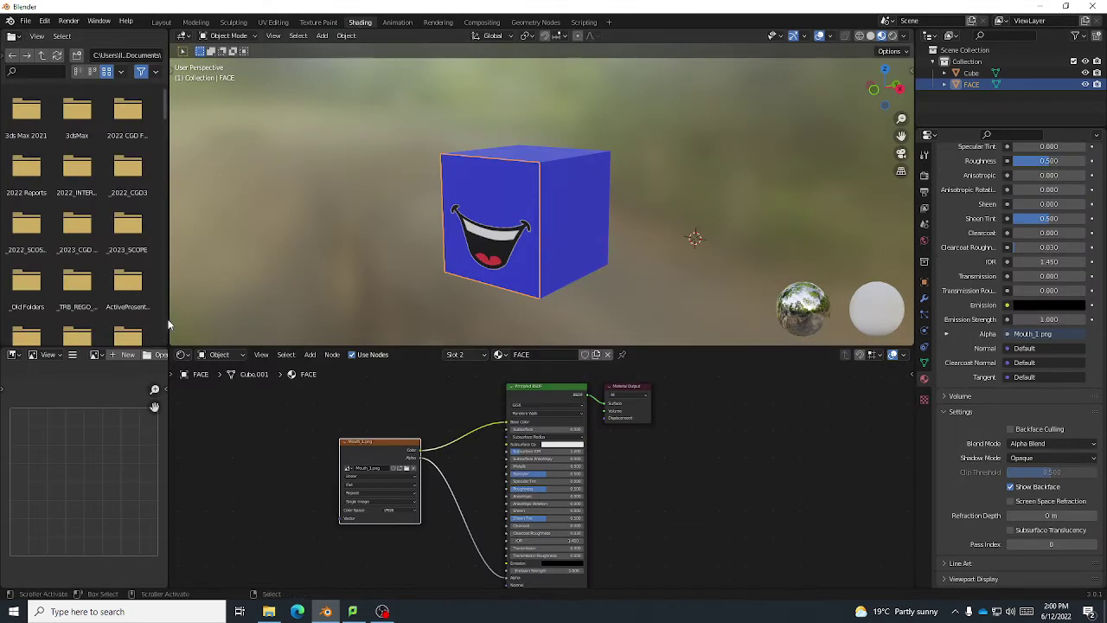
left_click_drag(170, 320, 193, 320)
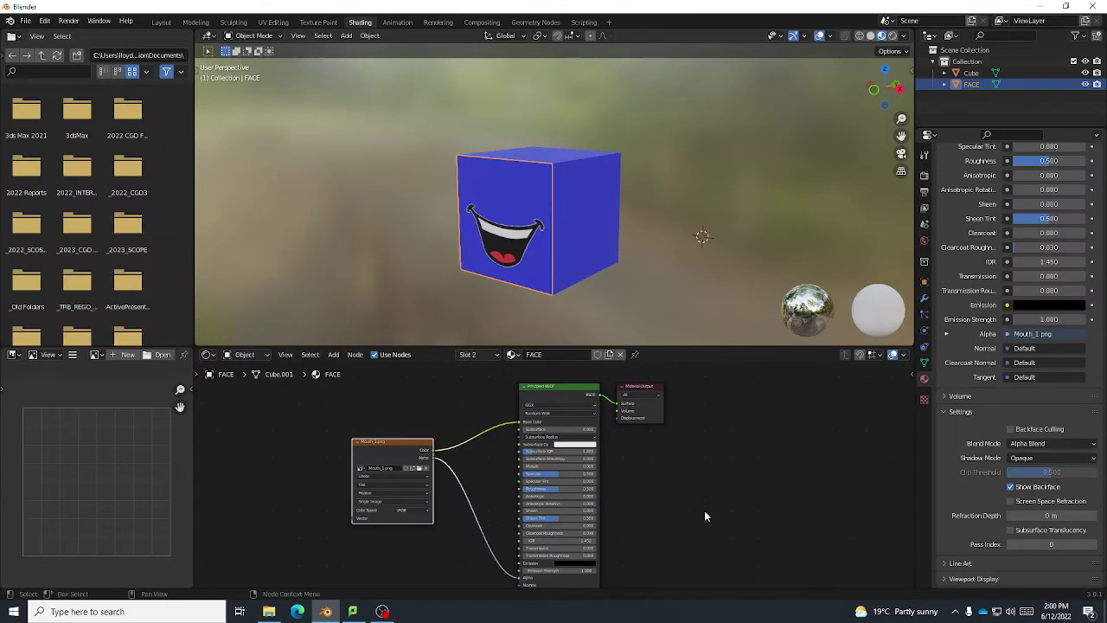
Set the Mouth_1.png texture node's source to Image Sequence and enable Cyclic and Auto Refresh.
scroll(741, 510, "up", 3)
middle_click_drag(752, 513, 825, 533)
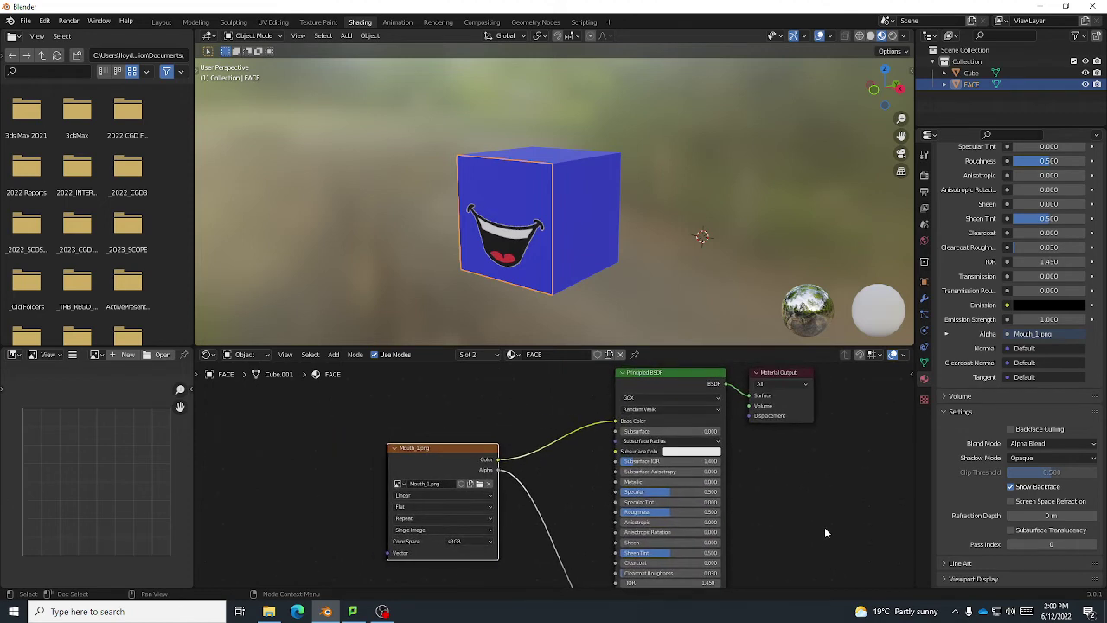
left_click(488, 532)
left_click(461, 508)
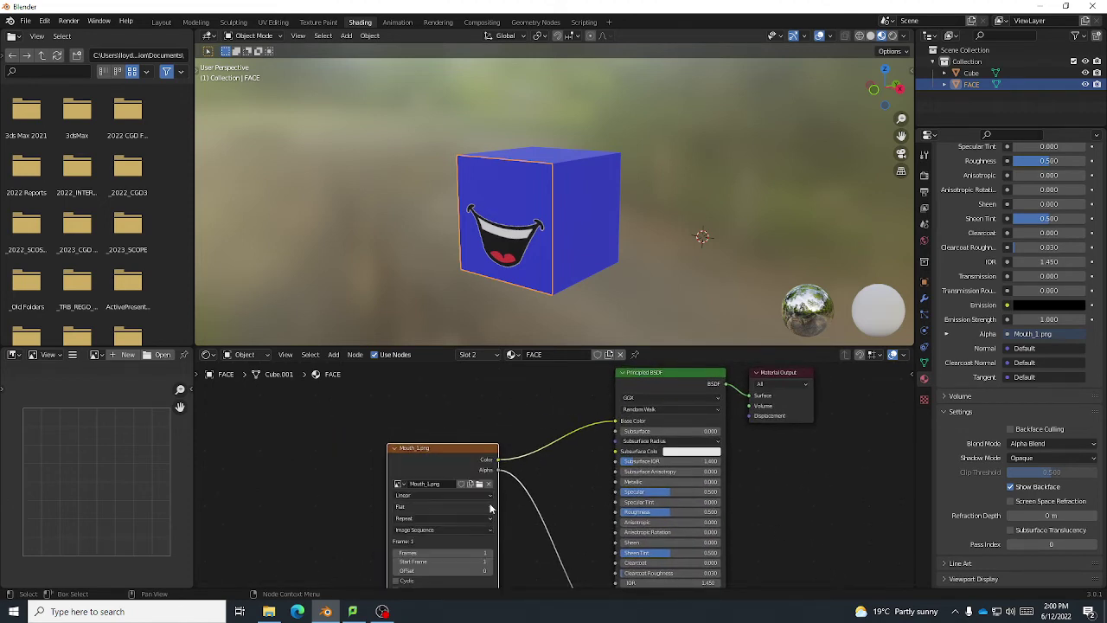
middle_click_drag(553, 513, 569, 453)
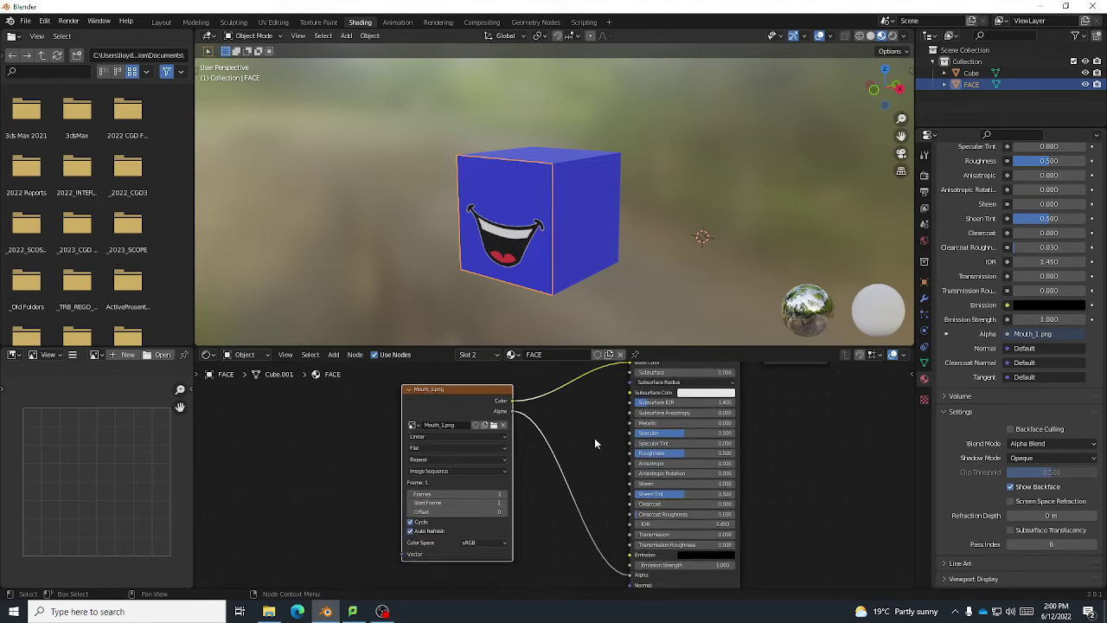
Raise the image sequence's Offset in single steps to 2 and then set it to 4 to switch the mouth shape.
middle_click_drag(594, 438, 563, 470)
scroll(784, 441, "down", 1)
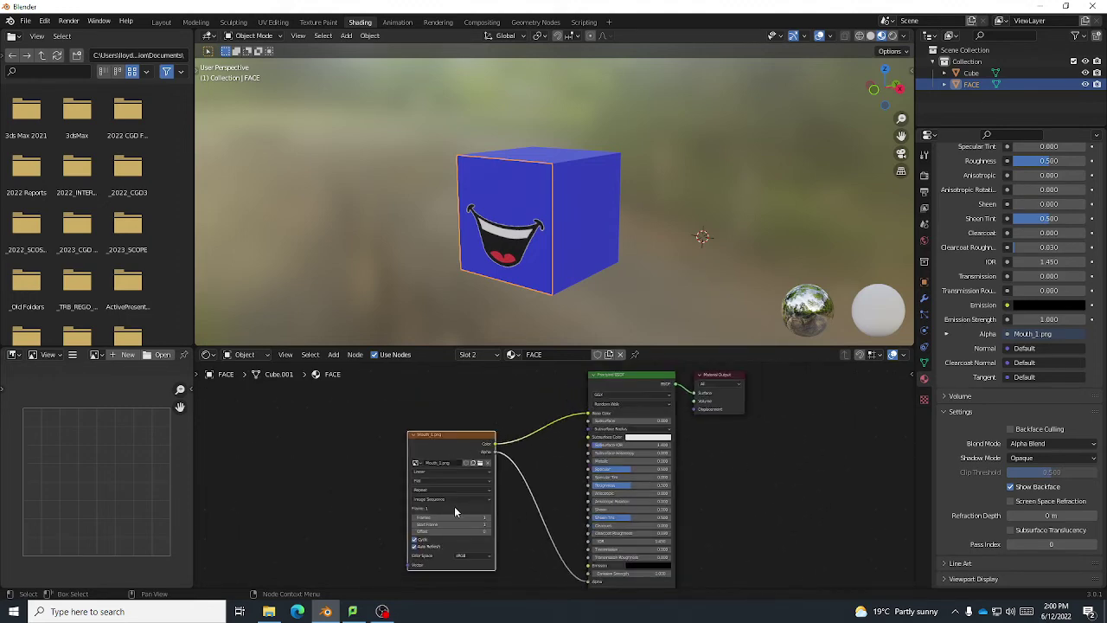
scroll(468, 528, "up", 1)
left_click(479, 543)
left_click(479, 544)
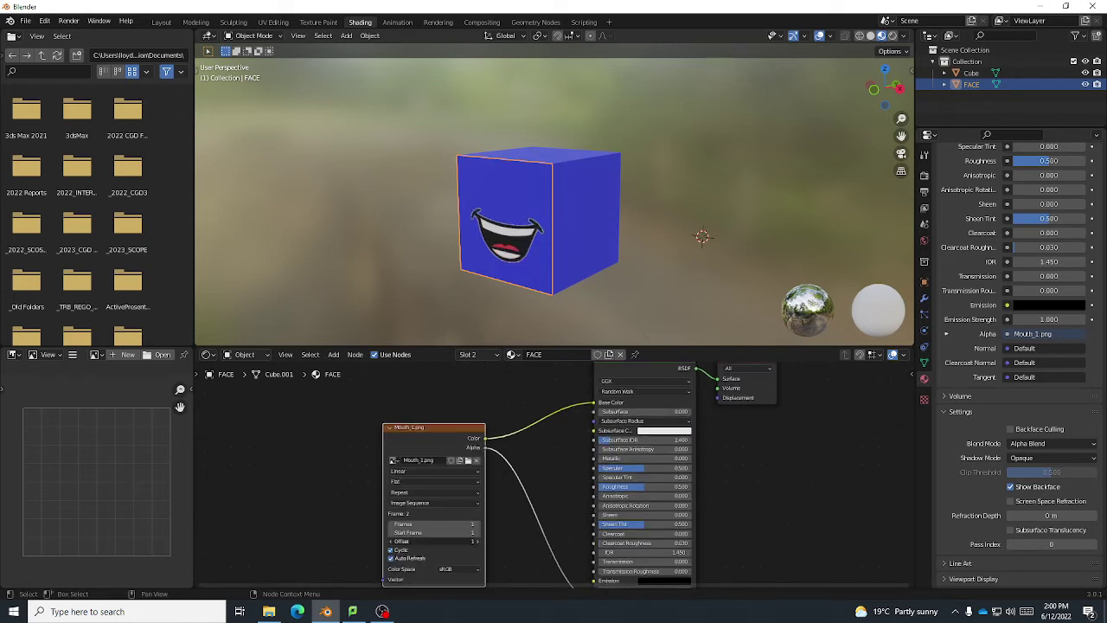
left_click(476, 543)
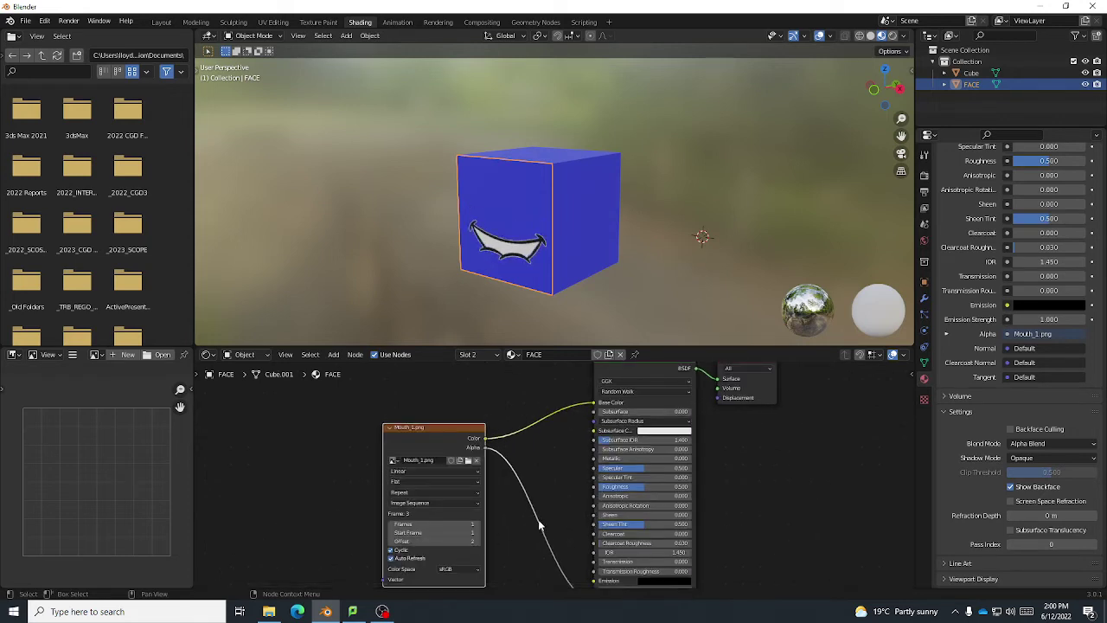
type("4")
key("Return")
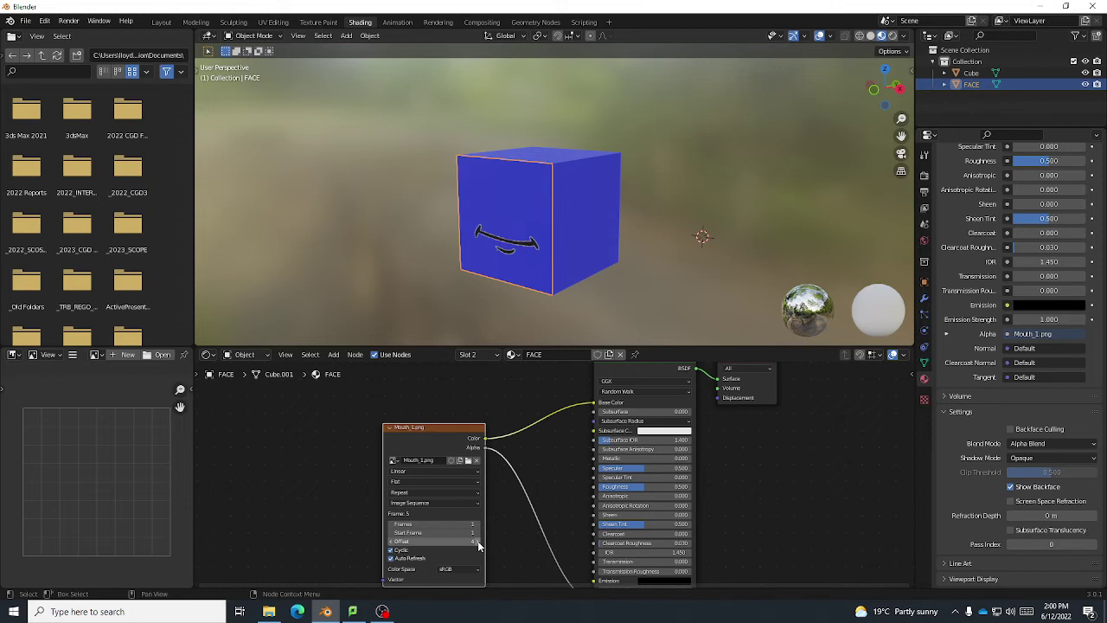
Test other mouth shapes by lowering the Offset to 1, raising it to 13 and bringing it back to 4.
left_click(390, 542)
left_click(390, 542)
left_click(390, 542)
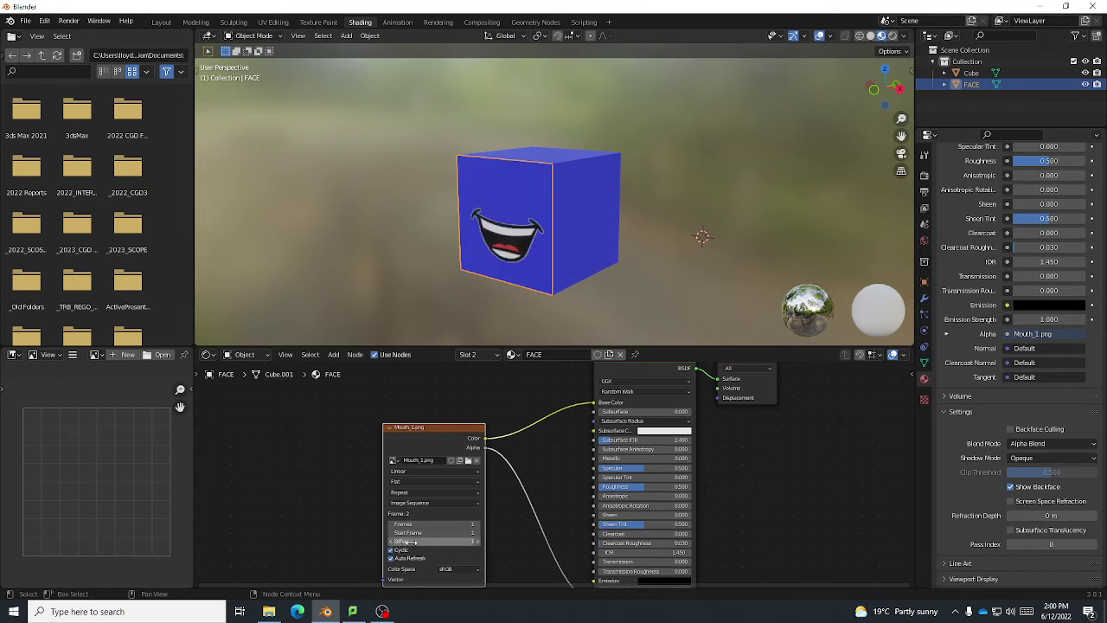
left_click_drag(424, 542, 480, 542)
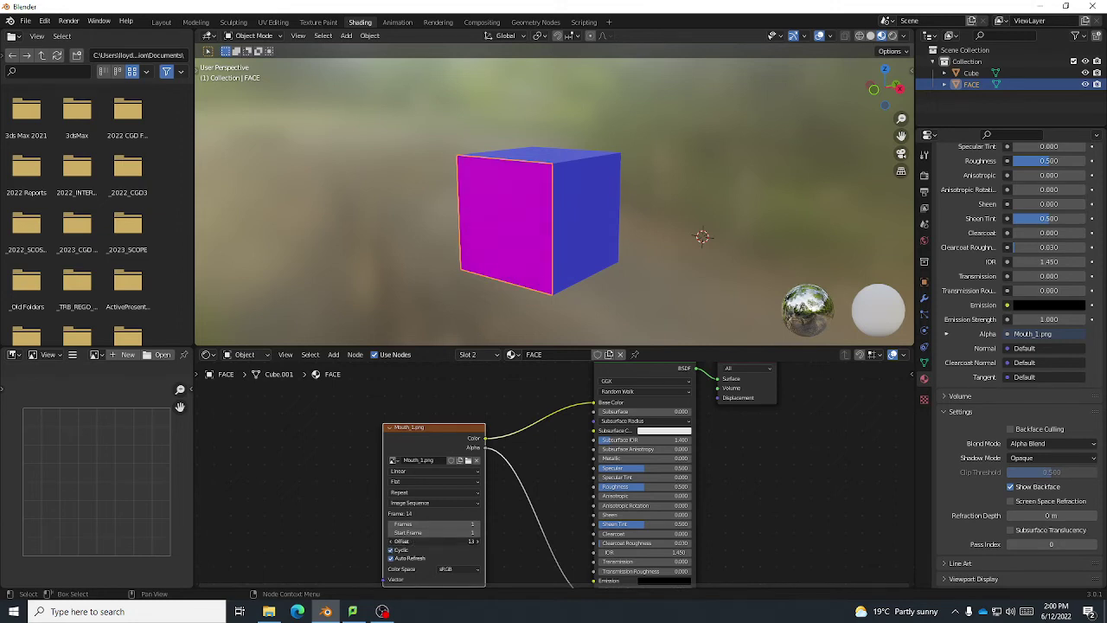
left_click(390, 542)
left_click(390, 542)
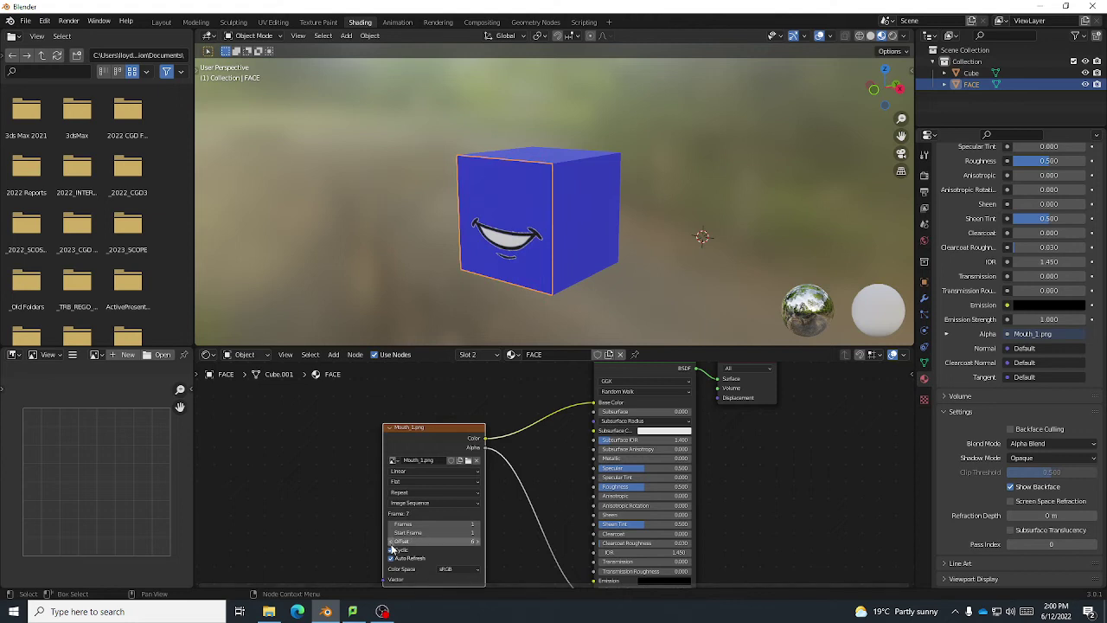
left_click(390, 542)
left_click(390, 542)
left_click(390, 543)
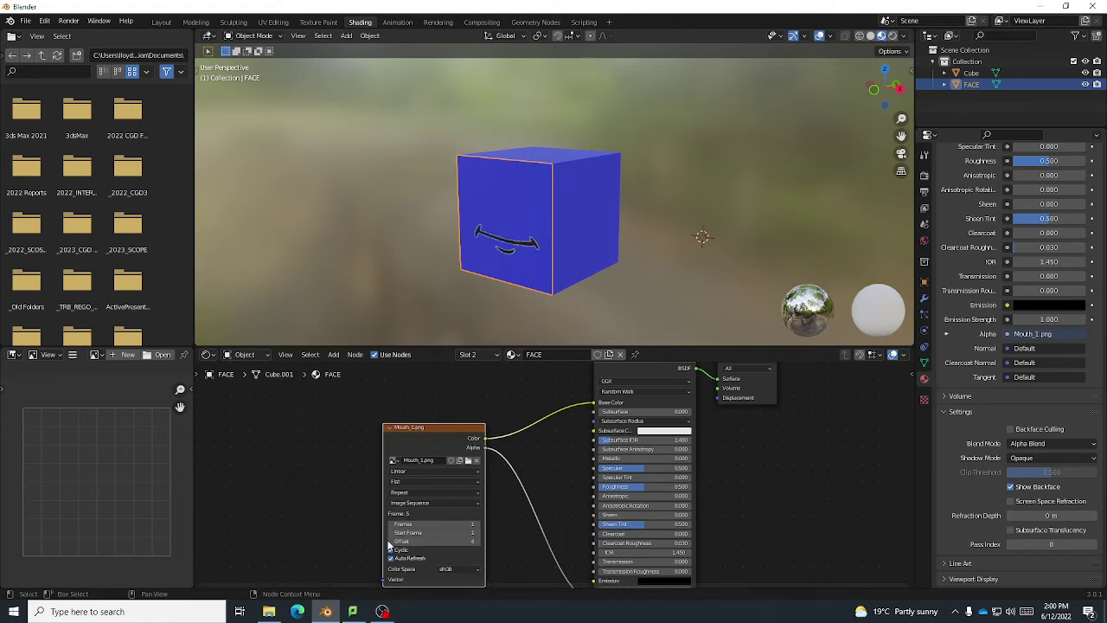
Widen the file browser and image editor areas and open STRIP.PNG from the MOUTH SEQUENCE folder as a mouth reference in the image editor.
middle_click_drag(403, 217, 599, 218)
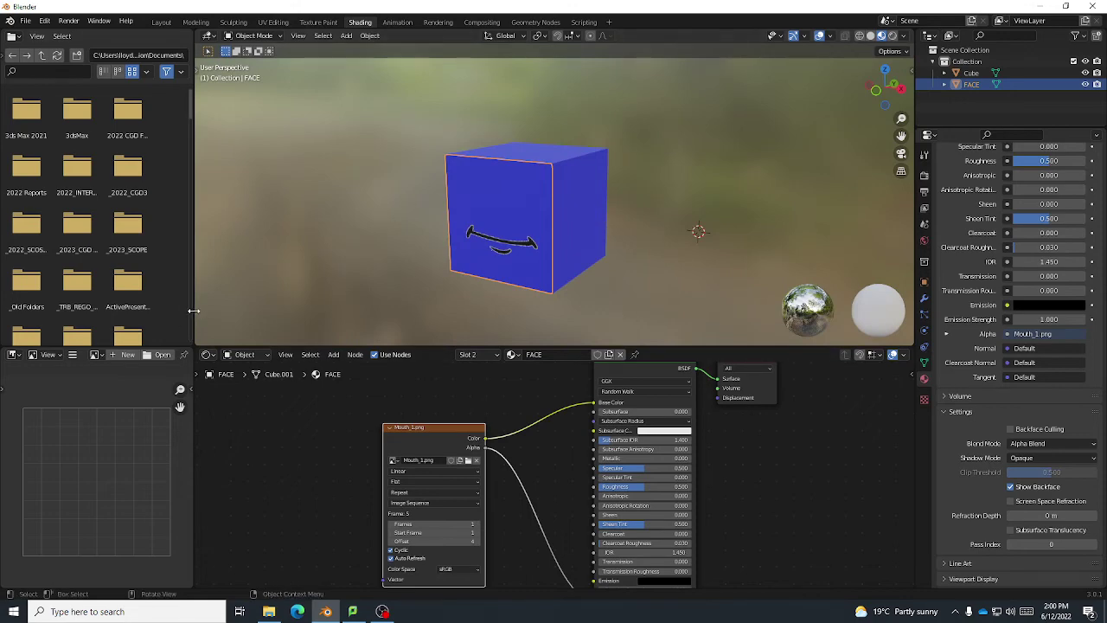
left_click_drag(195, 309, 273, 309)
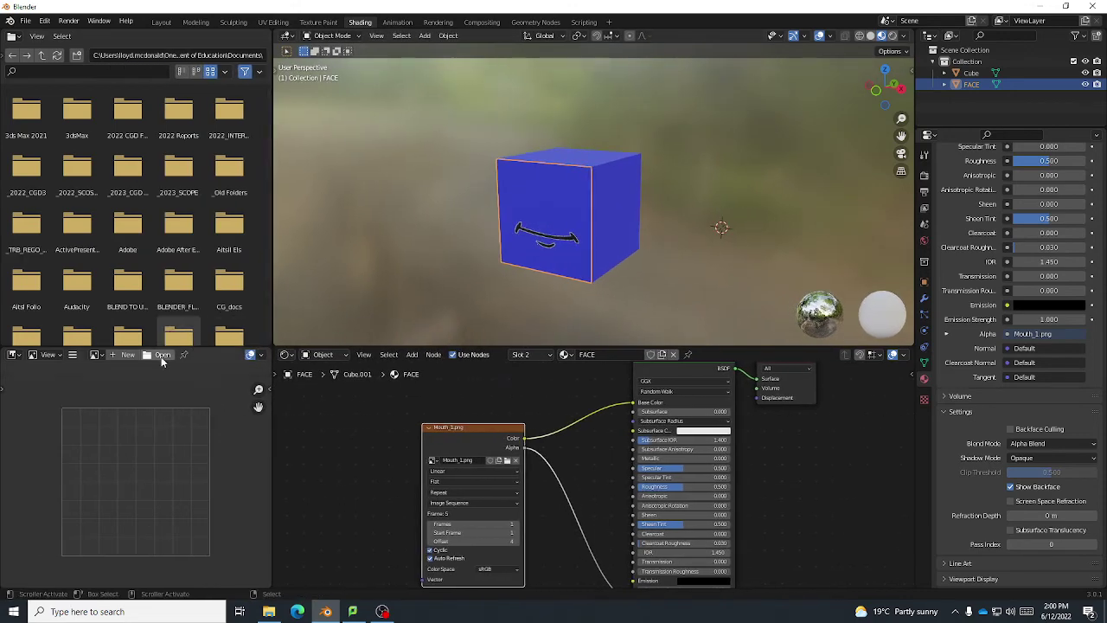
left_click(160, 355)
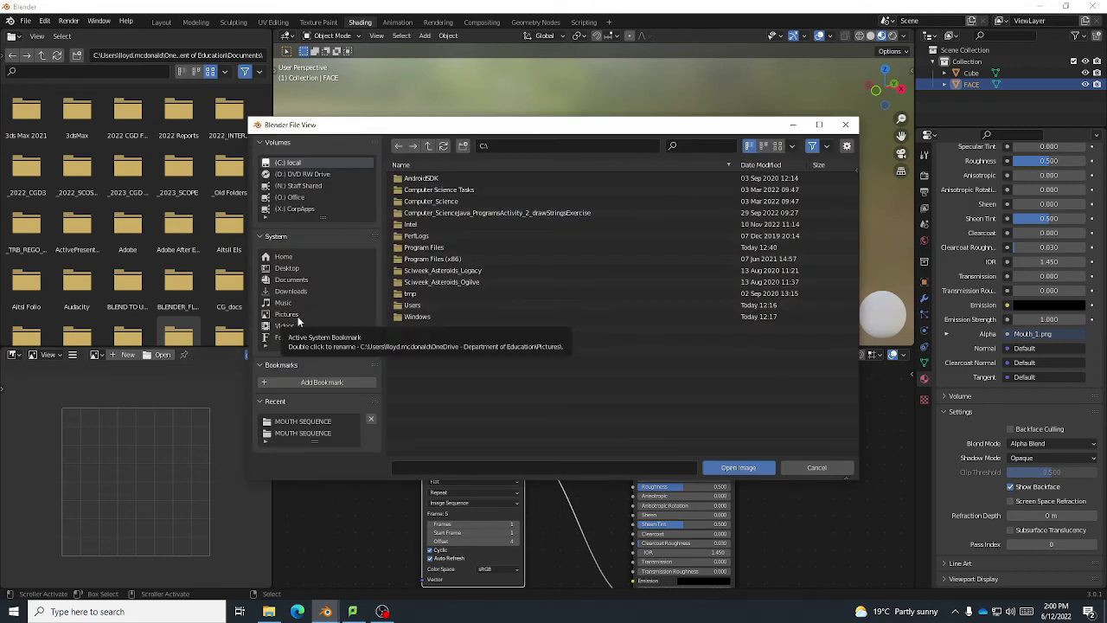
left_click(288, 315)
left_click(432, 304)
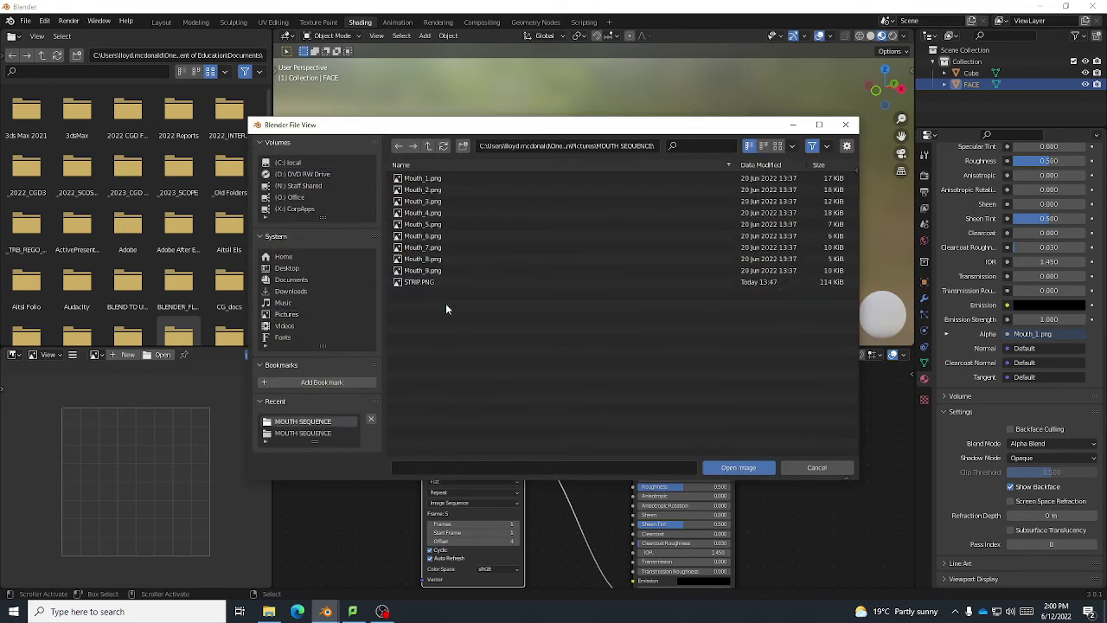
double_click(420, 282)
scroll(139, 481, "down", 3)
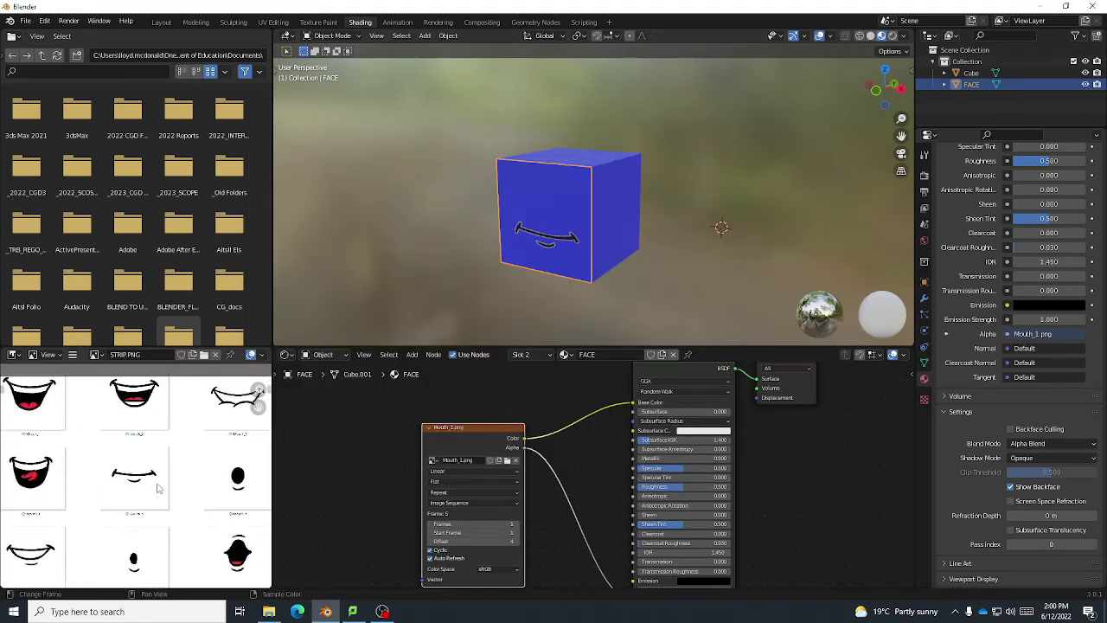
scroll(159, 483, "up", 2)
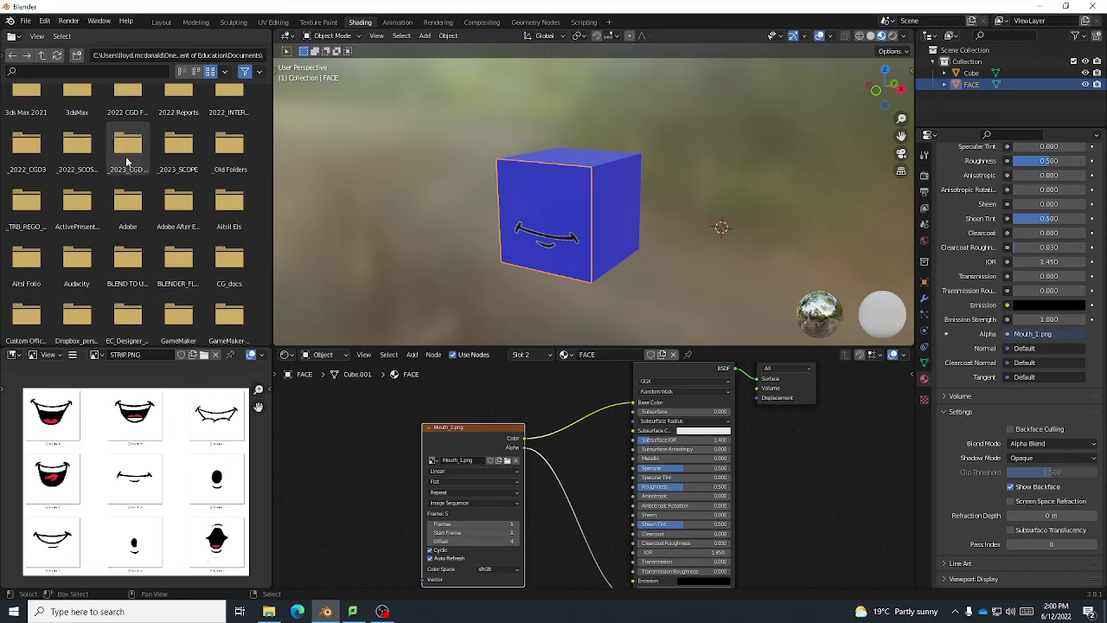
Change the file browser area to a Timeline and keyframe the mouth texture's Offset of 4 at frame 1.
left_click(14, 38)
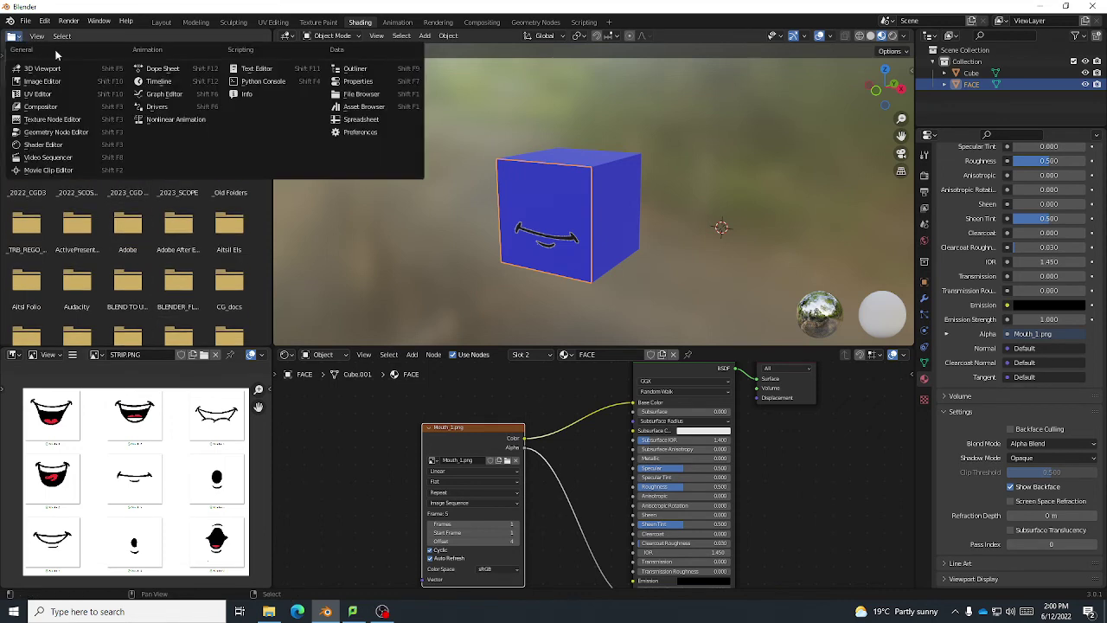
left_click(172, 82)
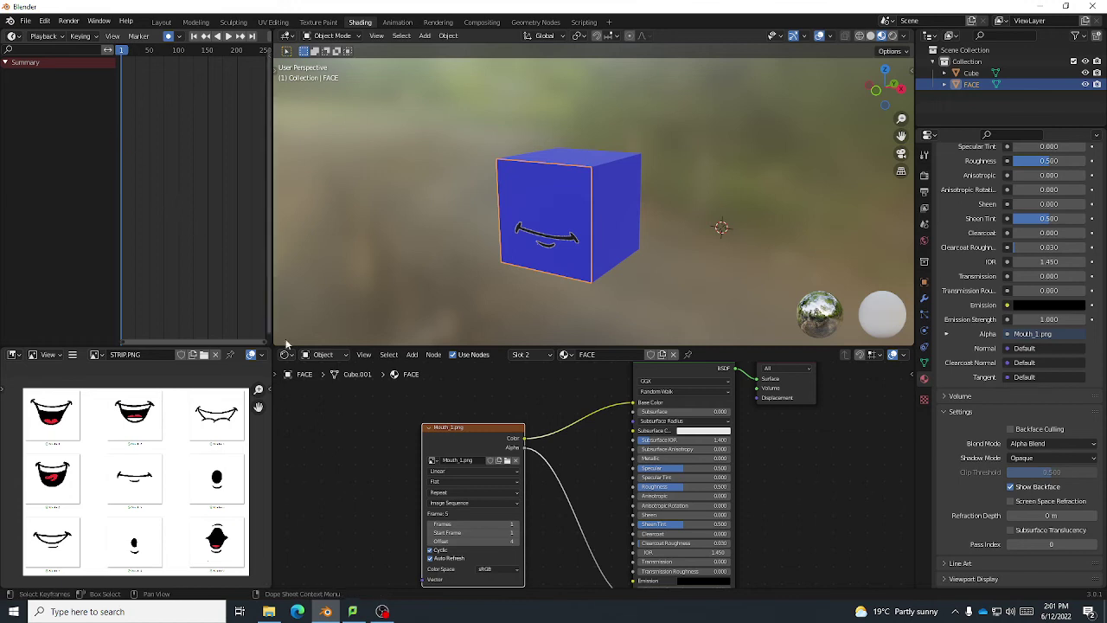
left_click(482, 542)
left_click(557, 533)
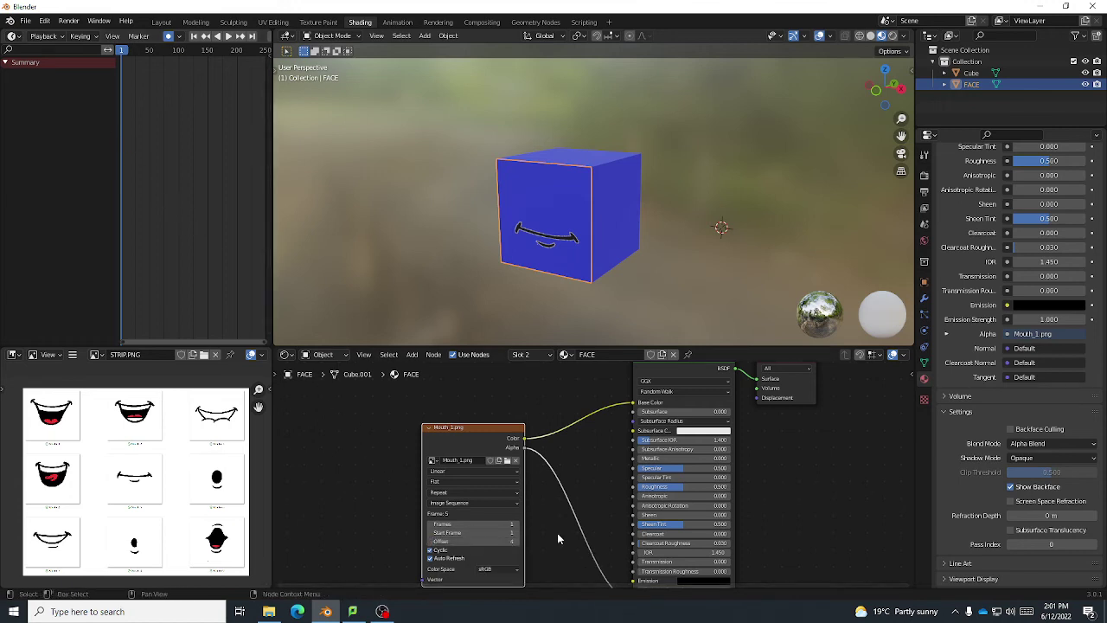
key("i")
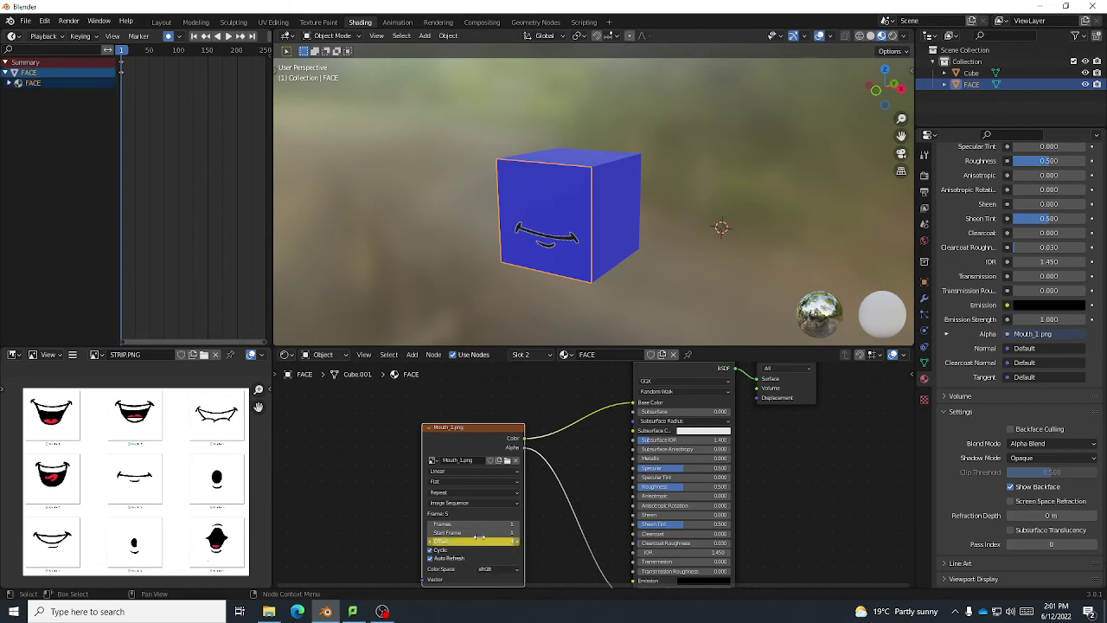
Advance the timeline to frame 17, raise the mouth texture's Offset to 5 and keyframe it.
left_click(121, 51)
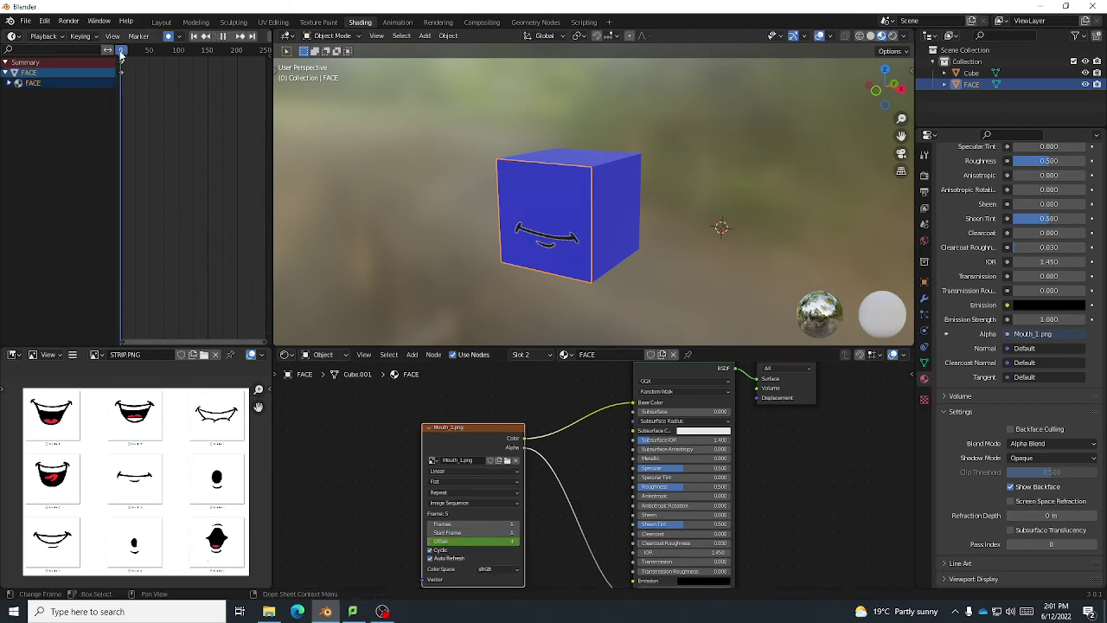
left_click_drag(121, 52, 124, 56)
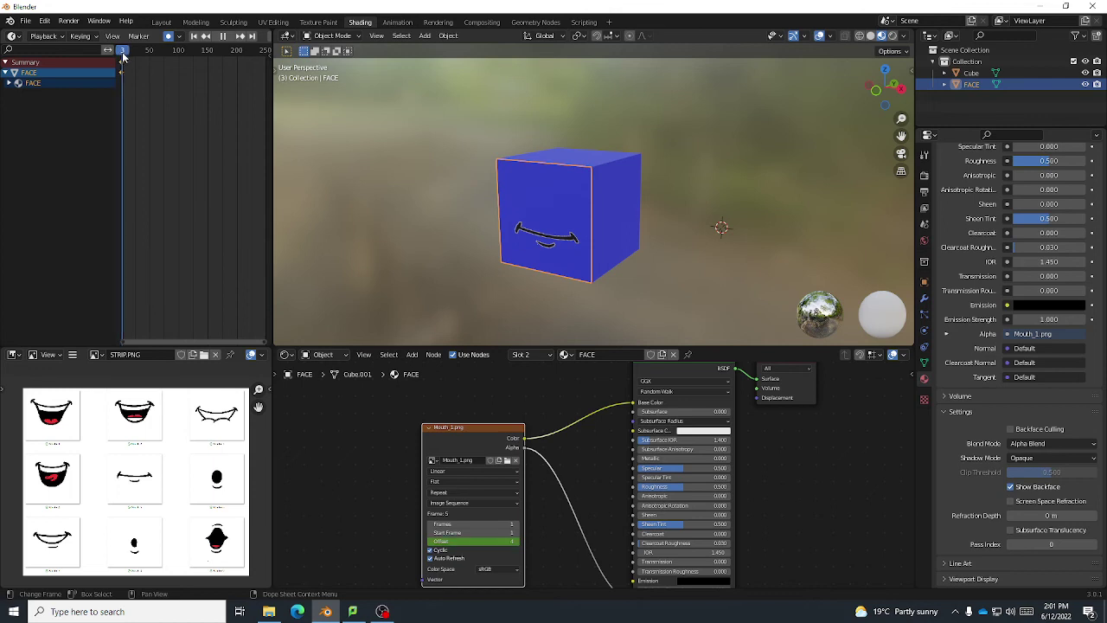
key("t")
left_click(157, 133)
key("space")
key("space")
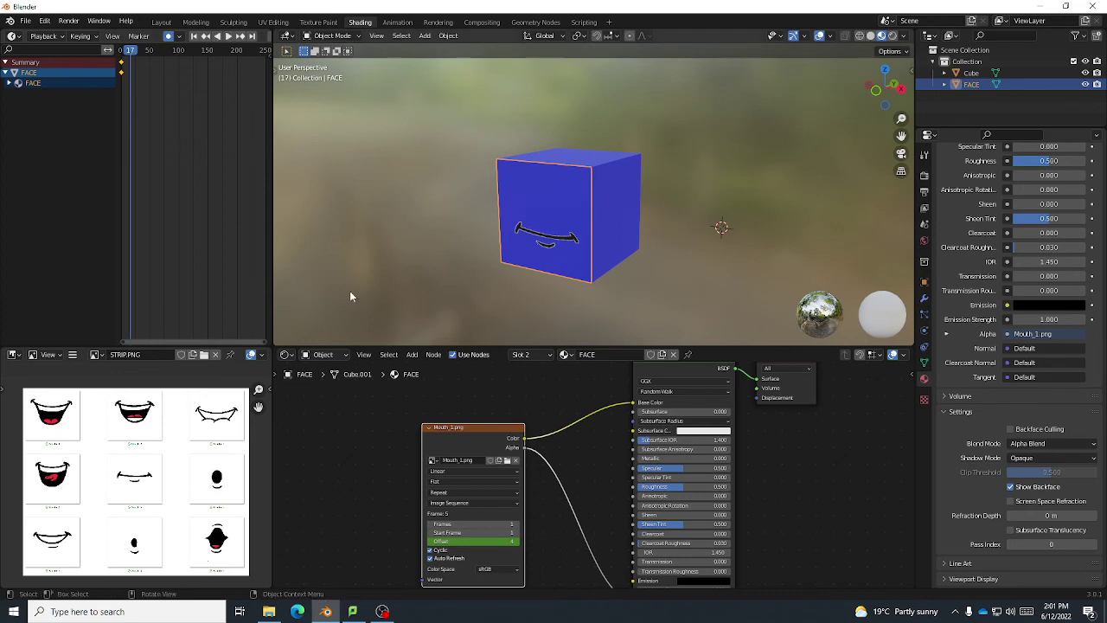
left_click(519, 540)
key("i")
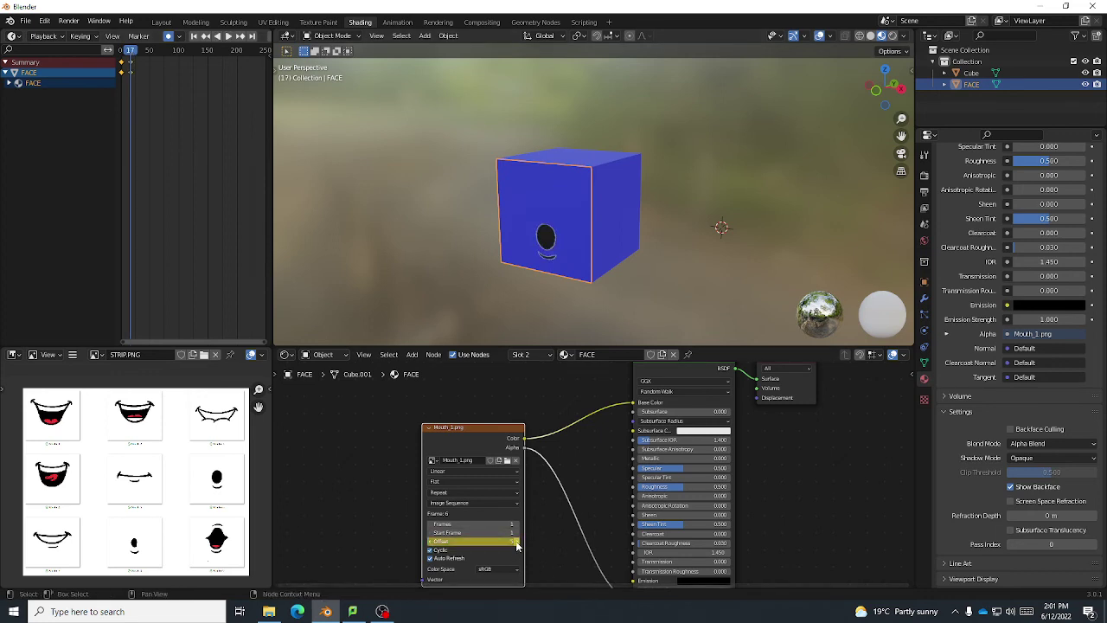
Keyframe the mouth texture's Offset at 6 on frame 29 and at 7 on frame 51.
left_click_drag(134, 51, 137, 52)
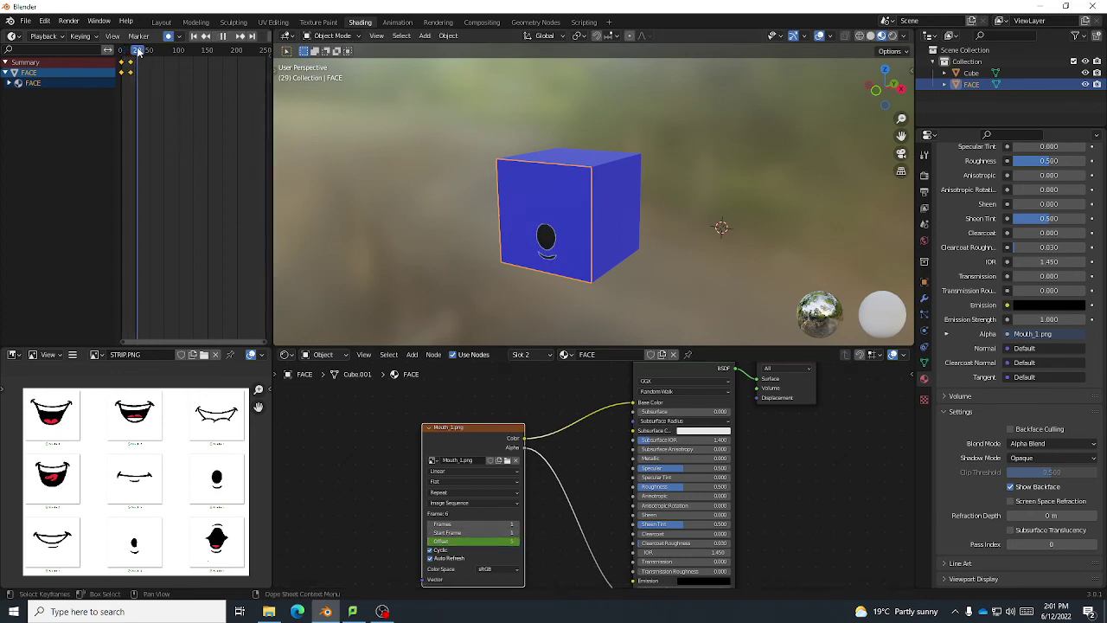
left_click(518, 541)
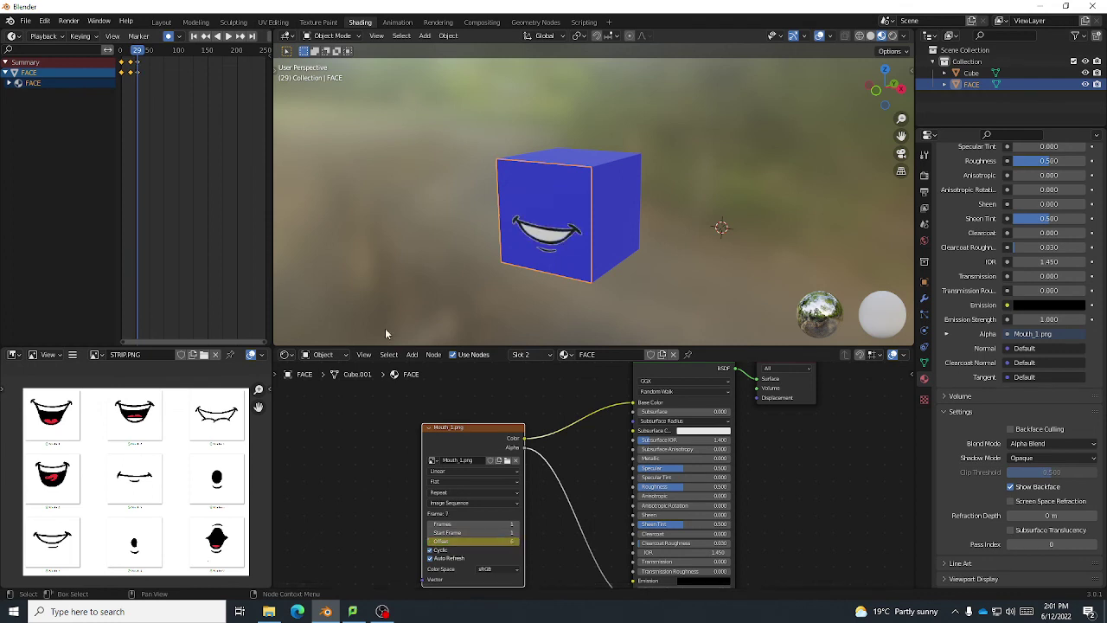
mouse_move(137, 51)
left_mouse_down()
mouse_move(126, 65)
mouse_move(123, 53)
mouse_move(143, 66)
mouse_move(126, 54)
mouse_move(149, 52)
left_mouse_up()
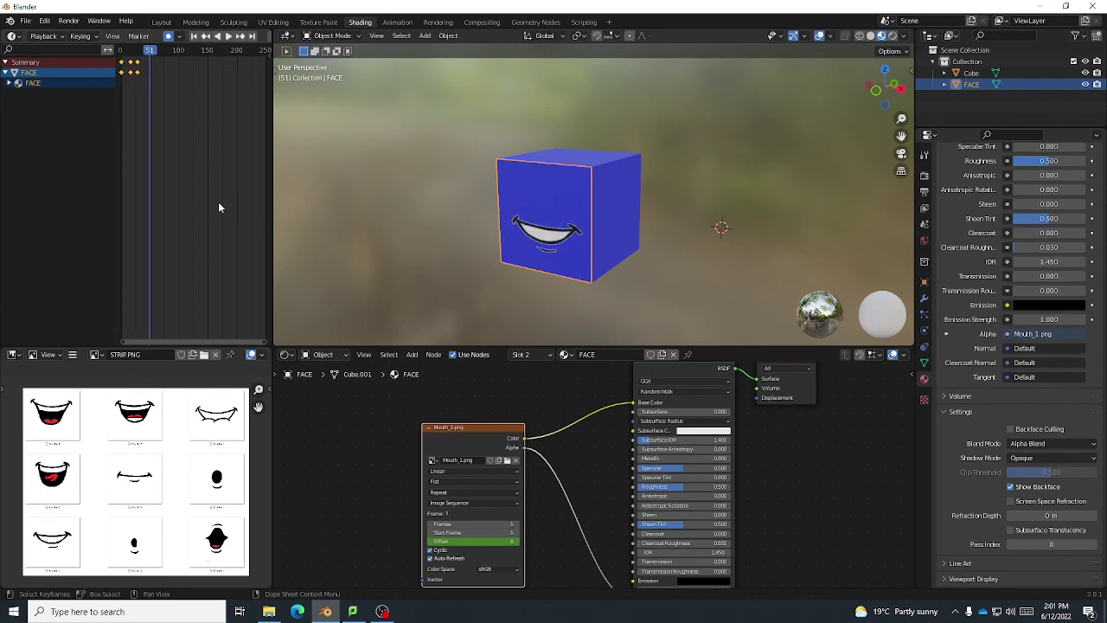
left_click(515, 541)
key("i")
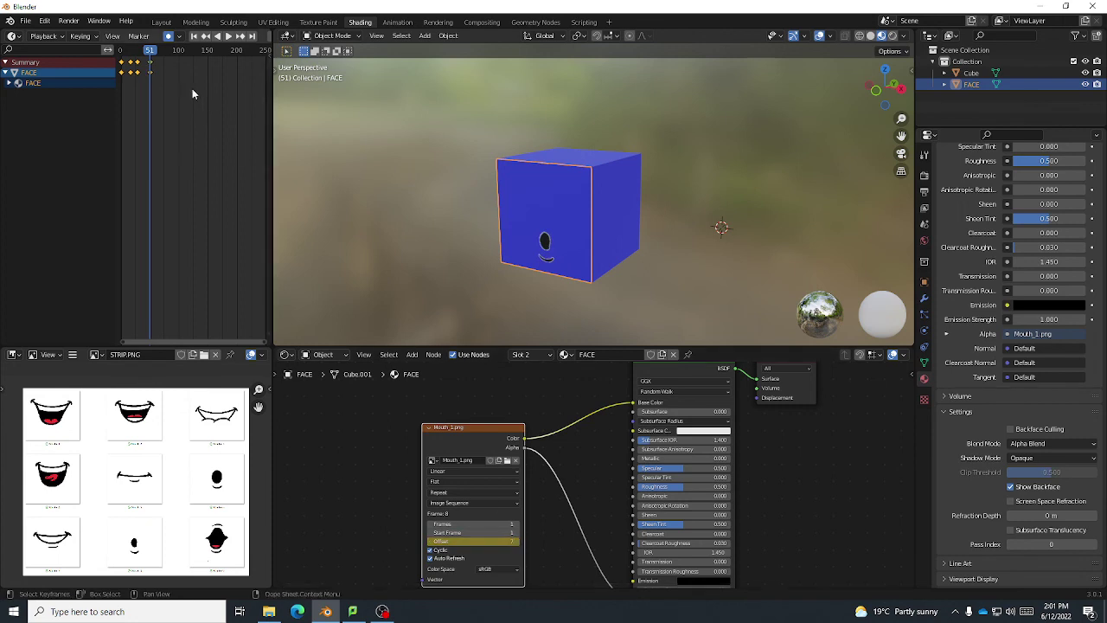
Preview the mouth animation by playing and scrubbing through the Offset keyframes, and return to frame 0.
key("shift+Left")
key("space")
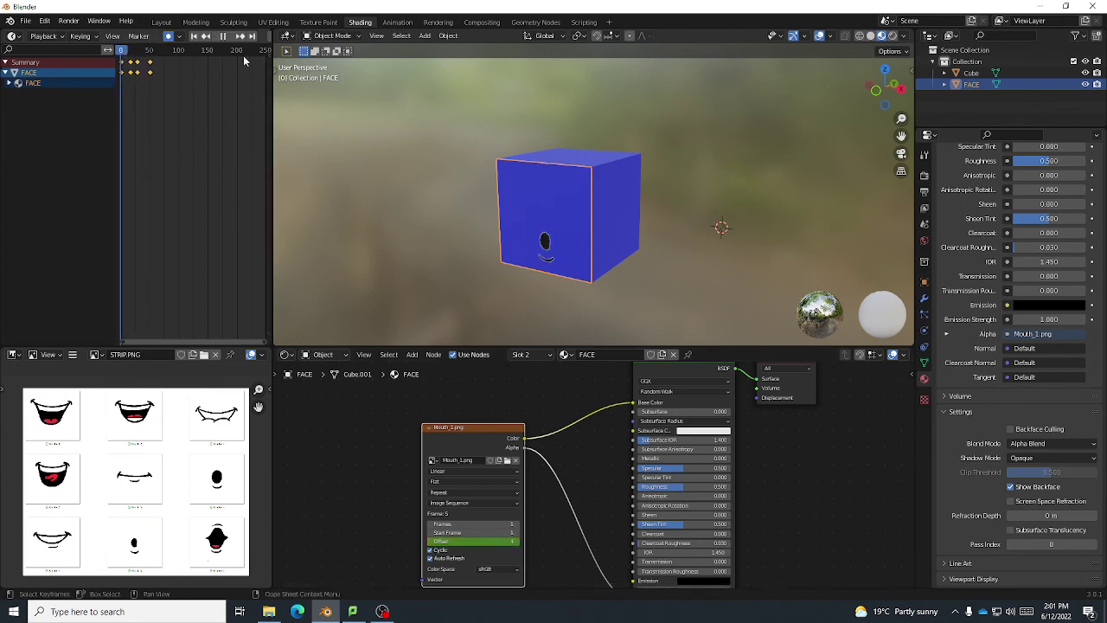
left_click(127, 51)
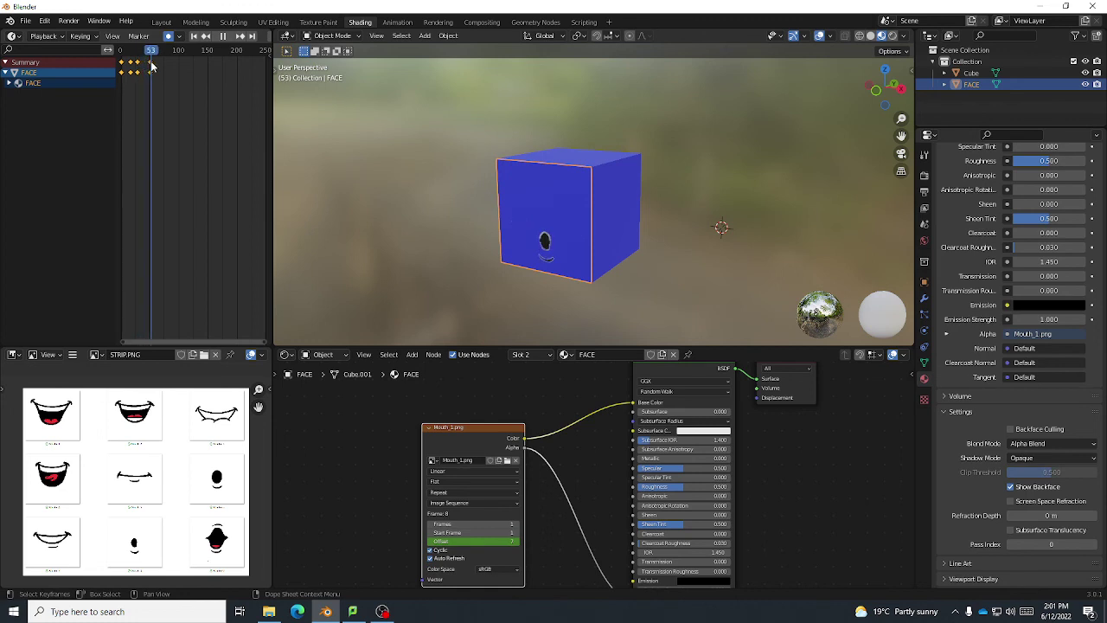
left_click_drag(151, 63, 121, 67)
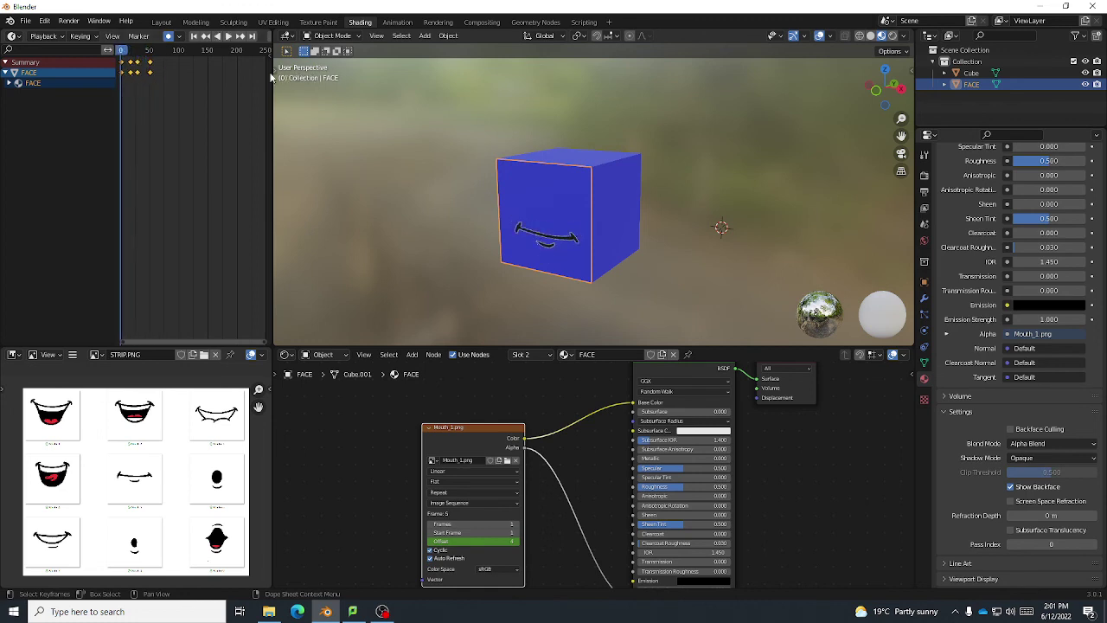